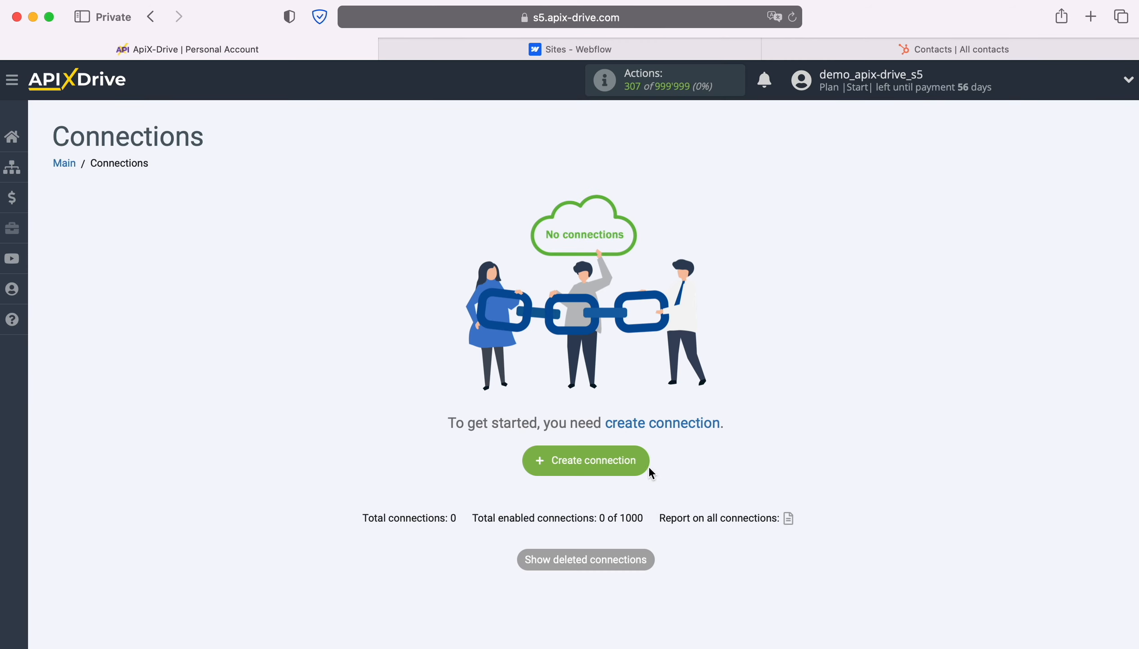
# Start a new connection with Webflow as the data source system
pyautogui.click(642, 457)
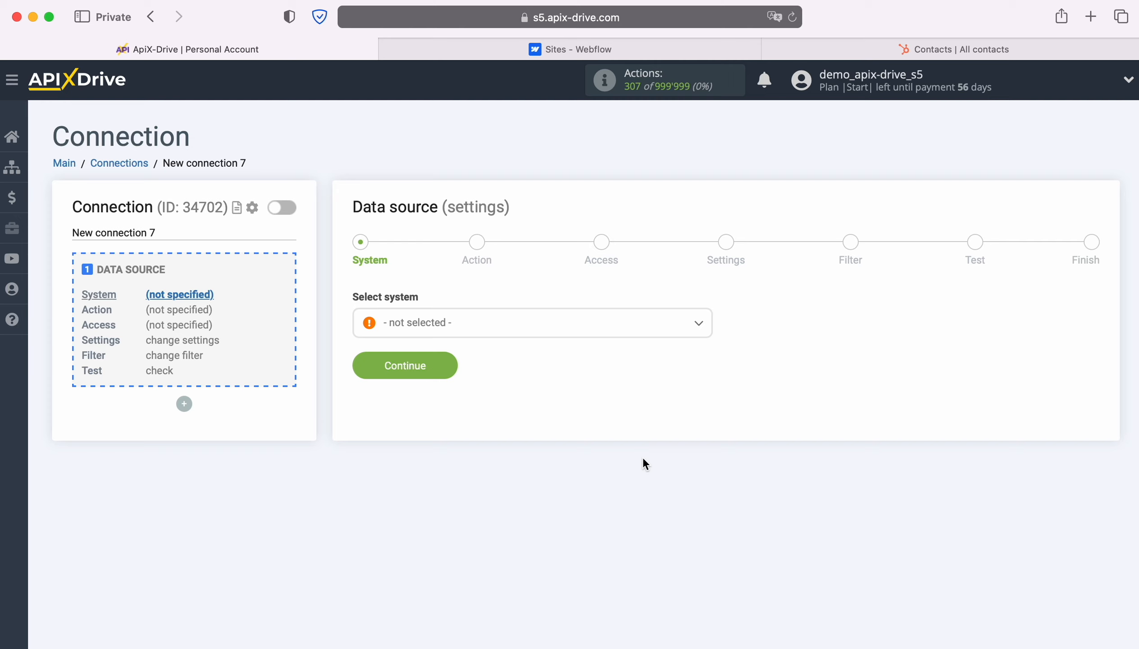
pyautogui.click(694, 326)
pyautogui.scroll(-3, 619, 487)
pyautogui.scroll(-20, 620, 487)
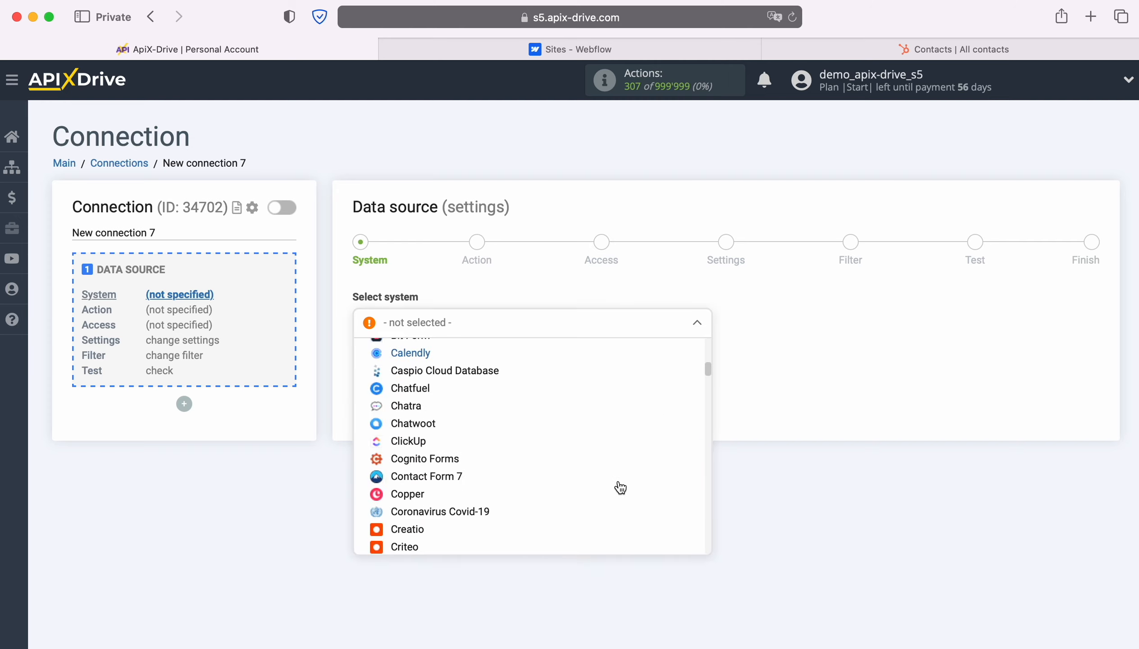
pyautogui.scroll(-20, 620, 487)
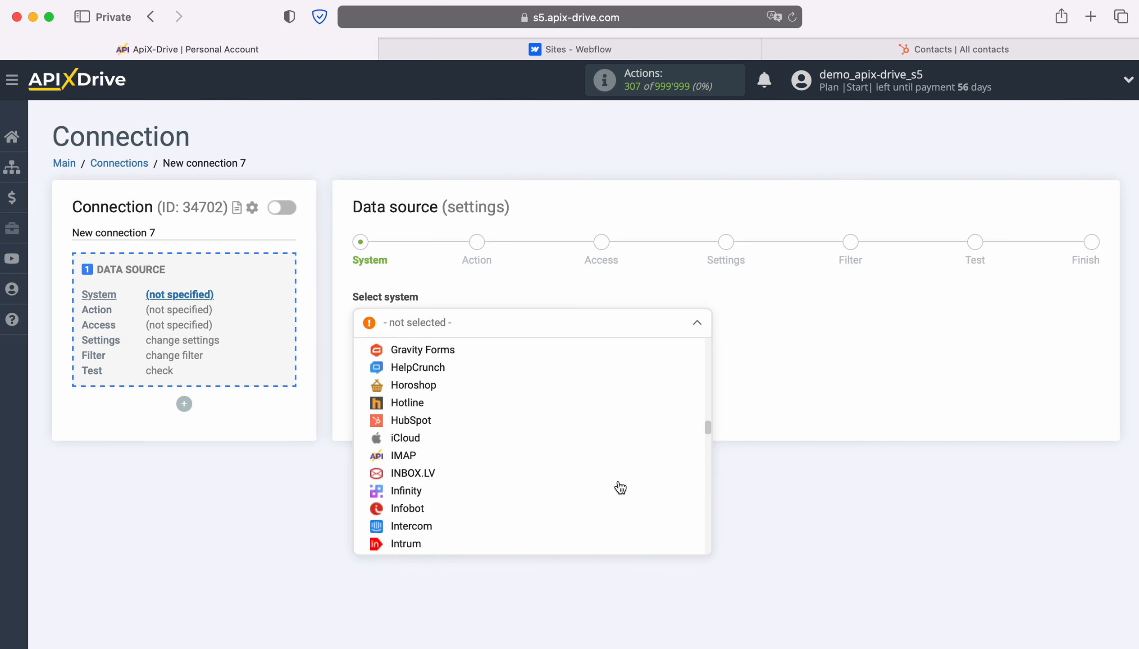
pyautogui.scroll(-20, 620, 487)
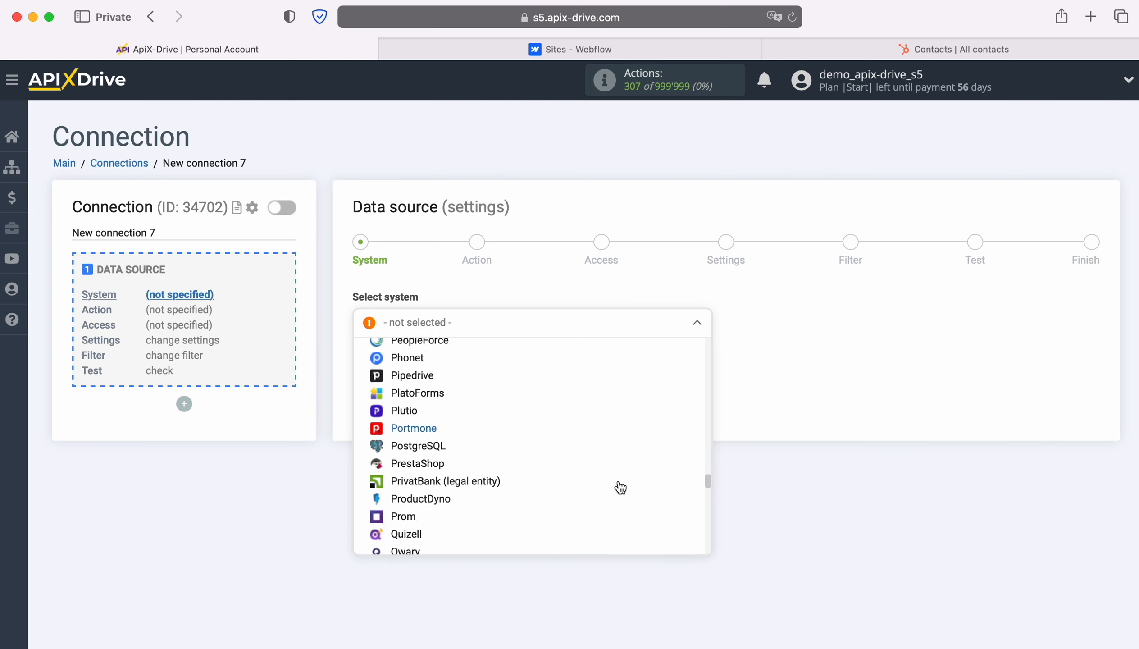
pyautogui.scroll(-5, 619, 487)
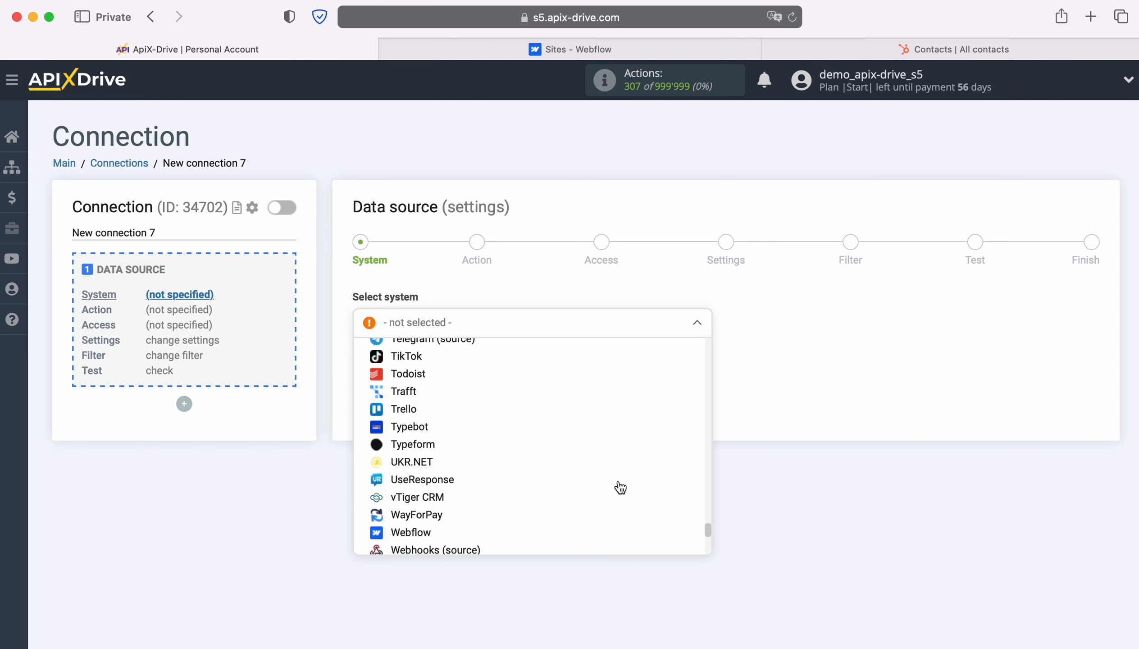
pyautogui.click(506, 470)
pyautogui.click(449, 365)
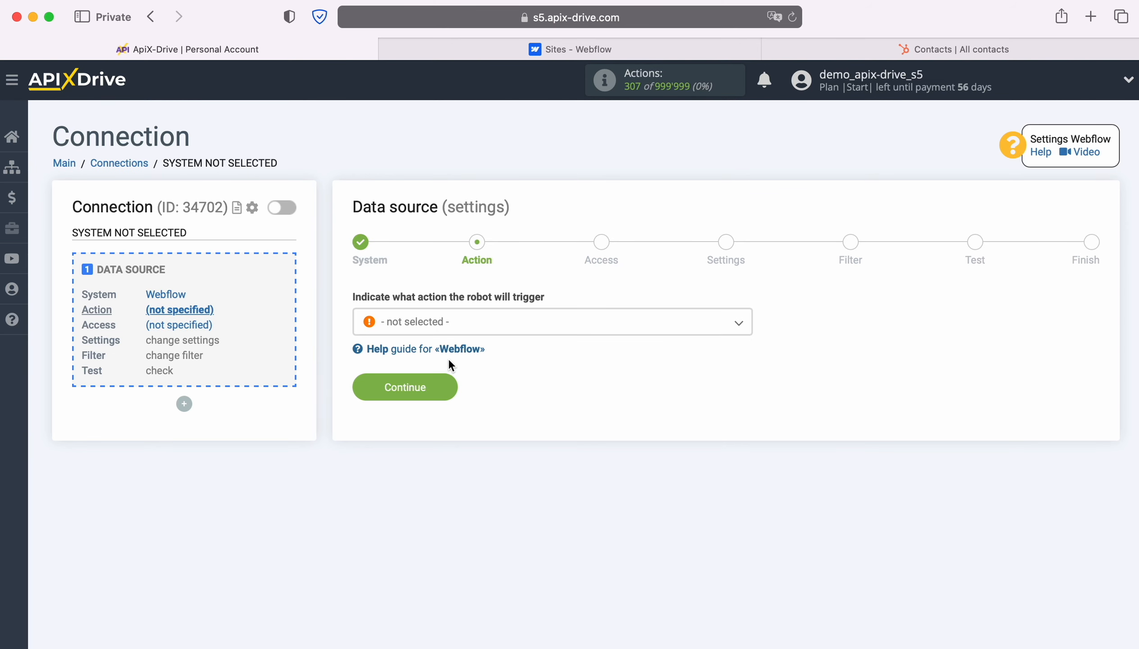
# Choose Get form DATA (new) as the Webflow source action
pyautogui.click(735, 326)
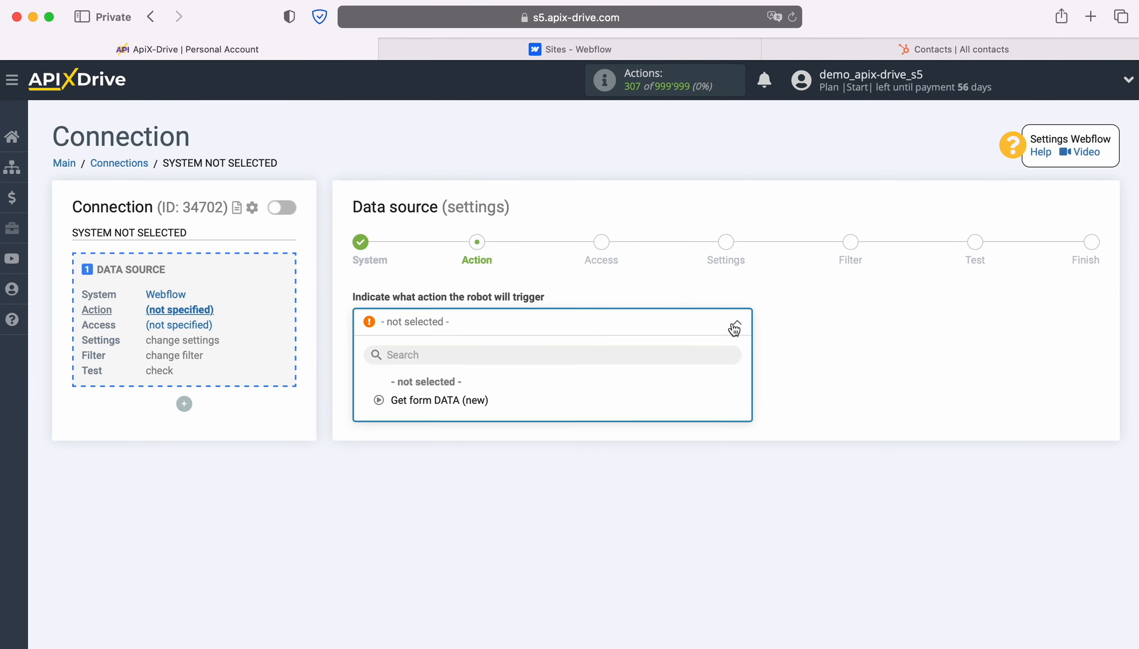
pyautogui.click(455, 408)
pyautogui.click(450, 383)
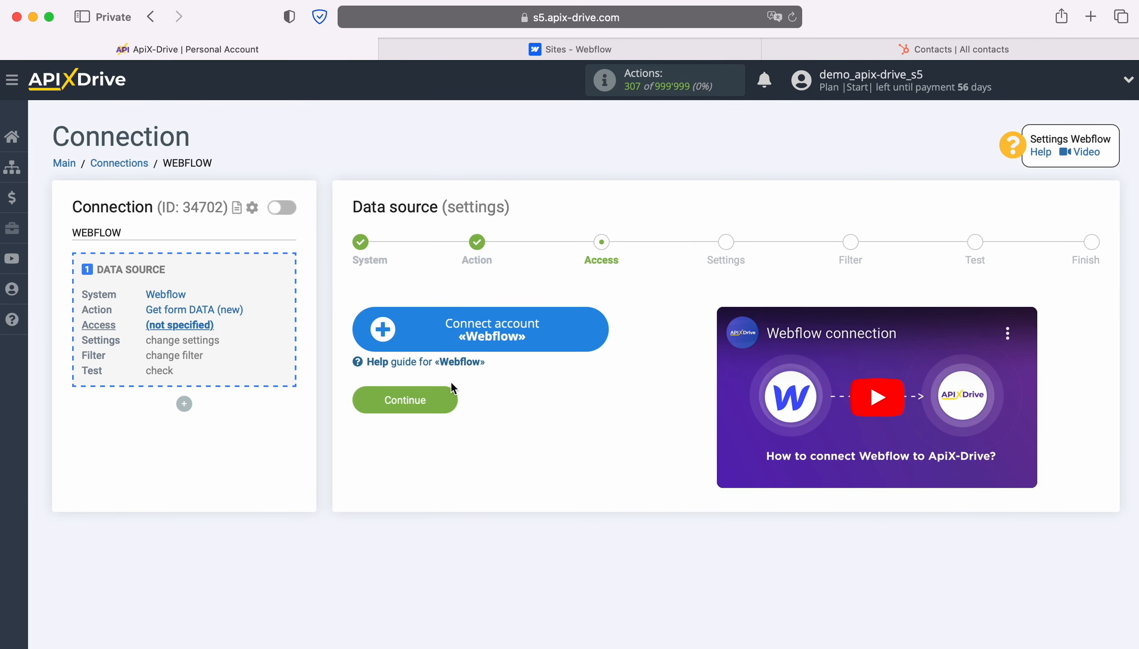
# Log in to Webflow with the account email and password and authorize ApiX-Drive for the workspace
pyautogui.click(594, 325)
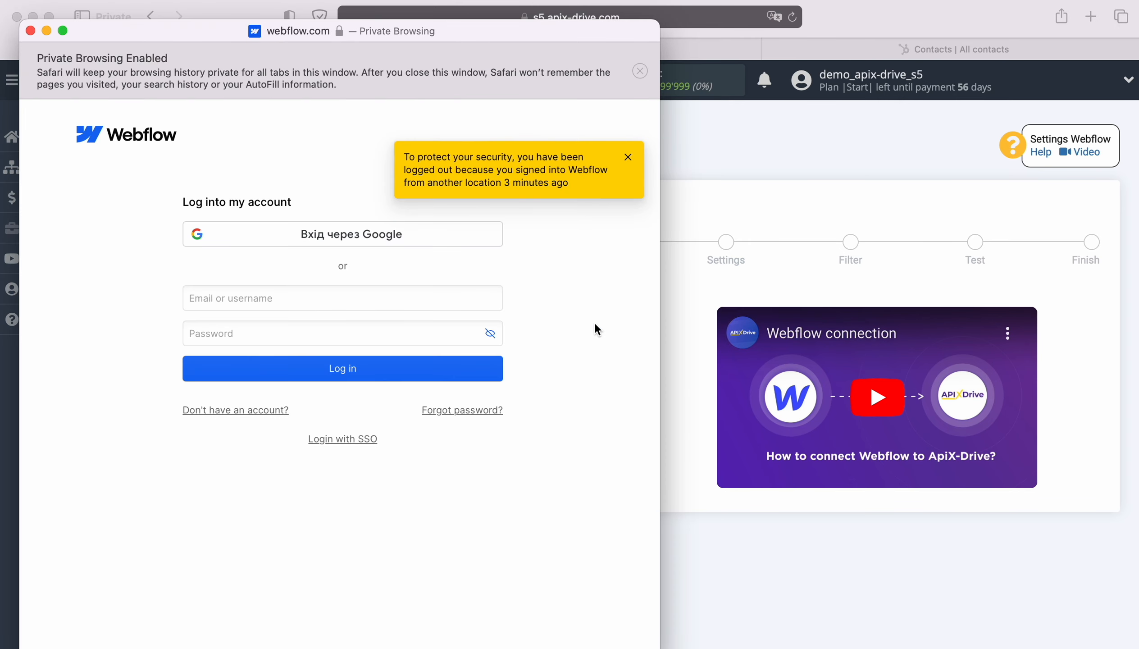
pyautogui.rightClick(309, 298)
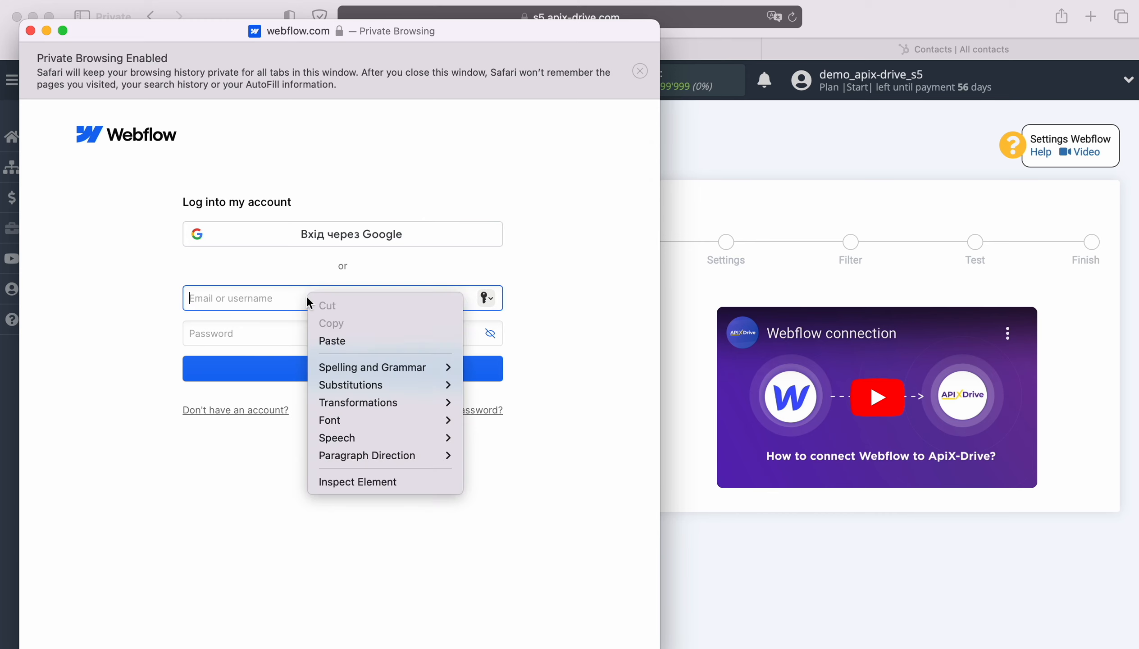
pyautogui.click(337, 339)
pyautogui.click(301, 334)
pyautogui.write('••••••••••')
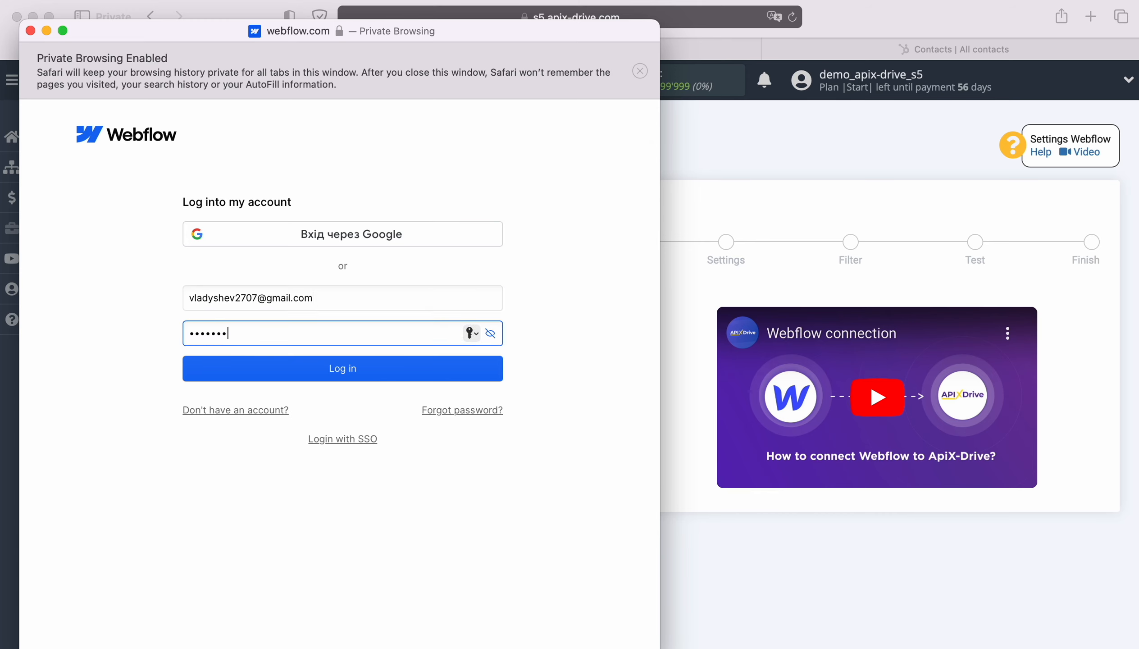
pyautogui.click(339, 374)
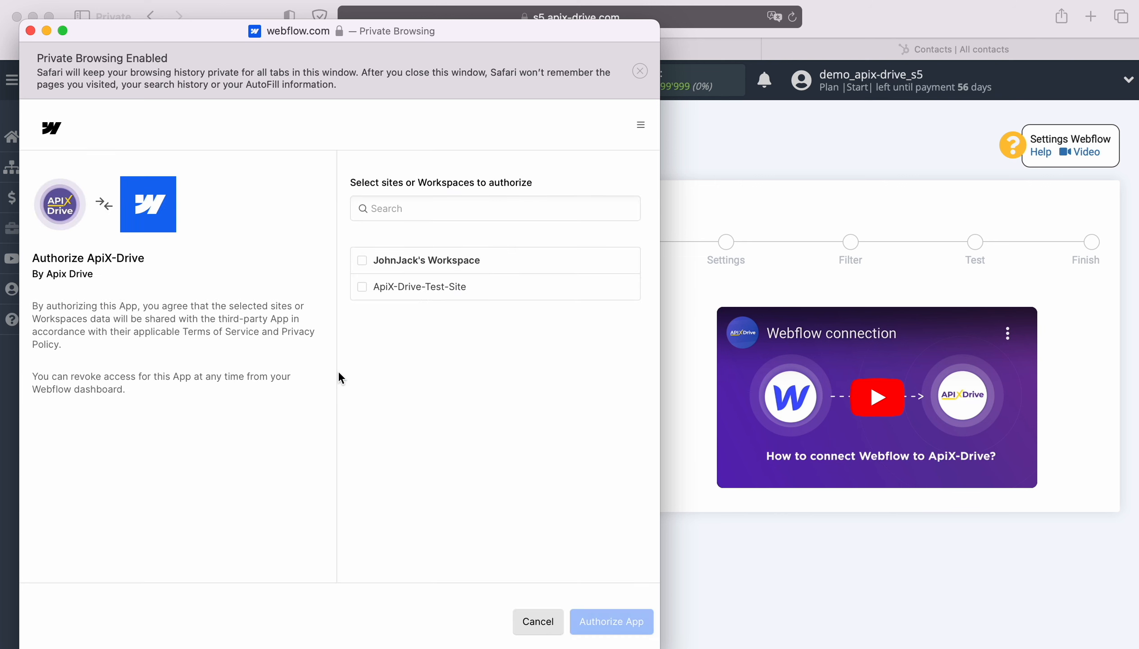
pyautogui.click(362, 262)
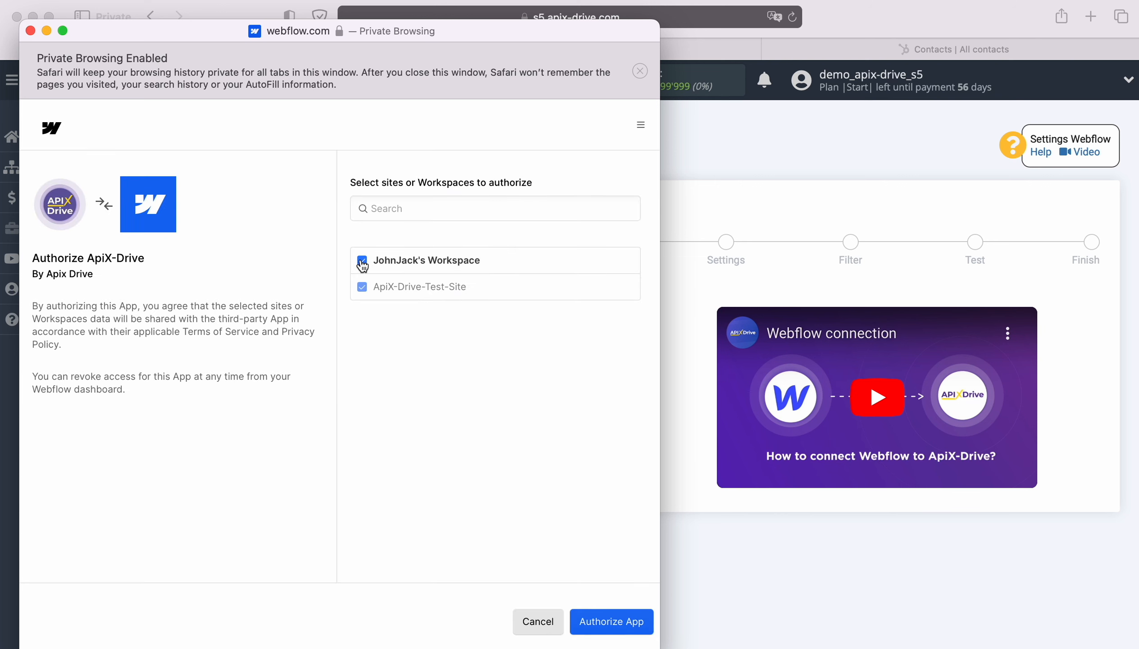
pyautogui.click(601, 628)
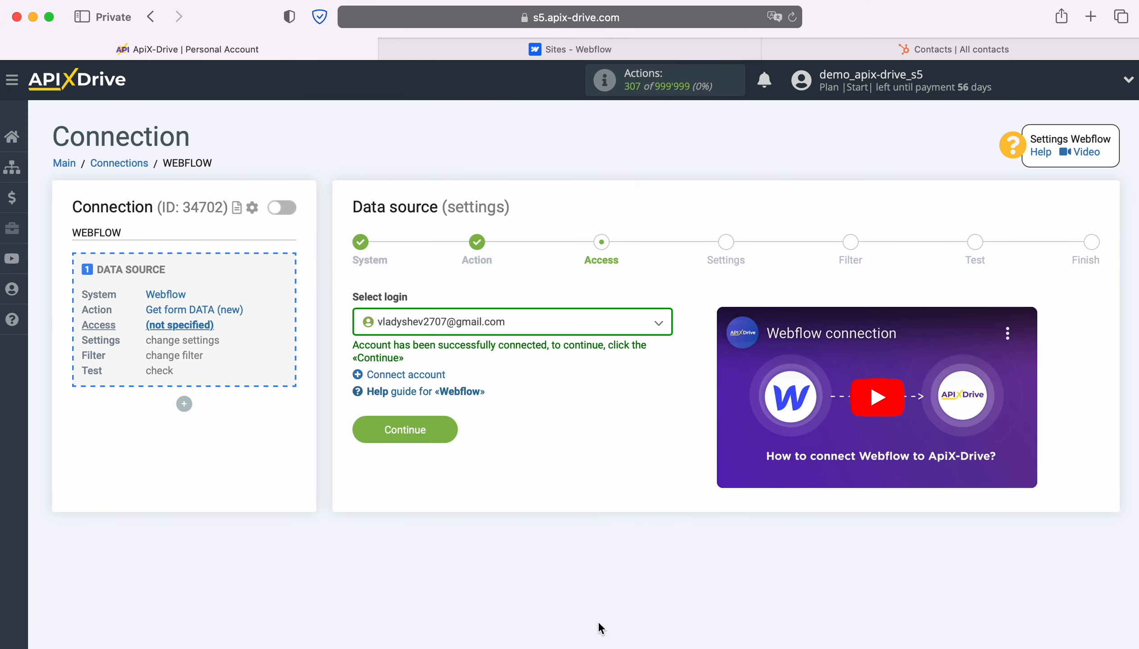
# Select the connected Webflow login as the source account
pyautogui.click(658, 322)
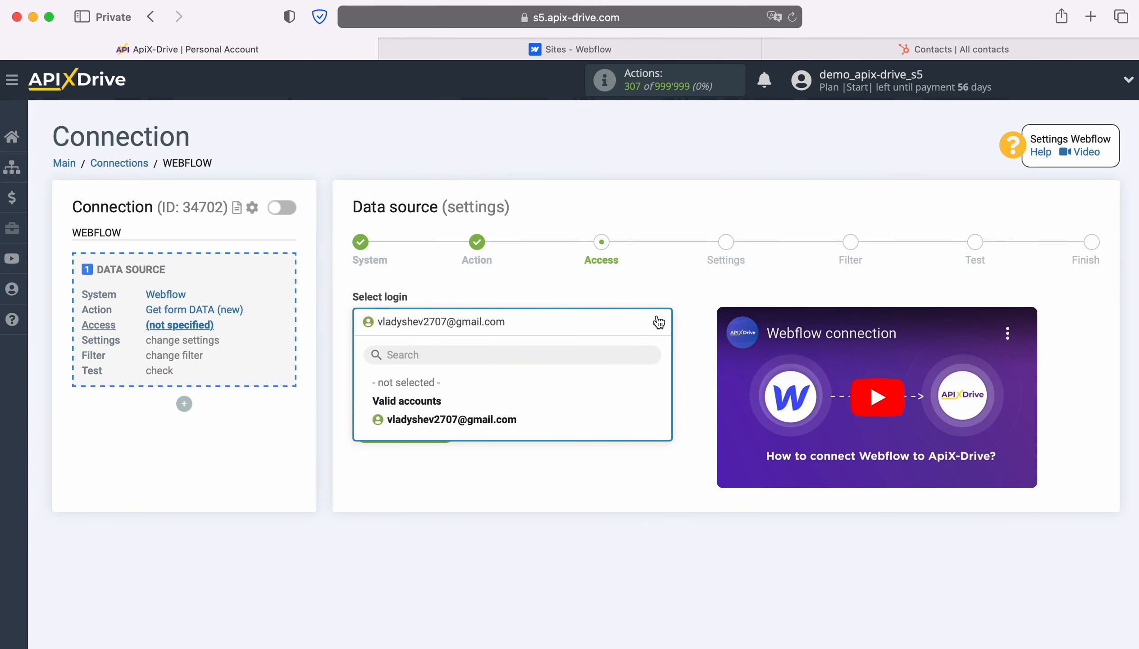
pyautogui.click(500, 420)
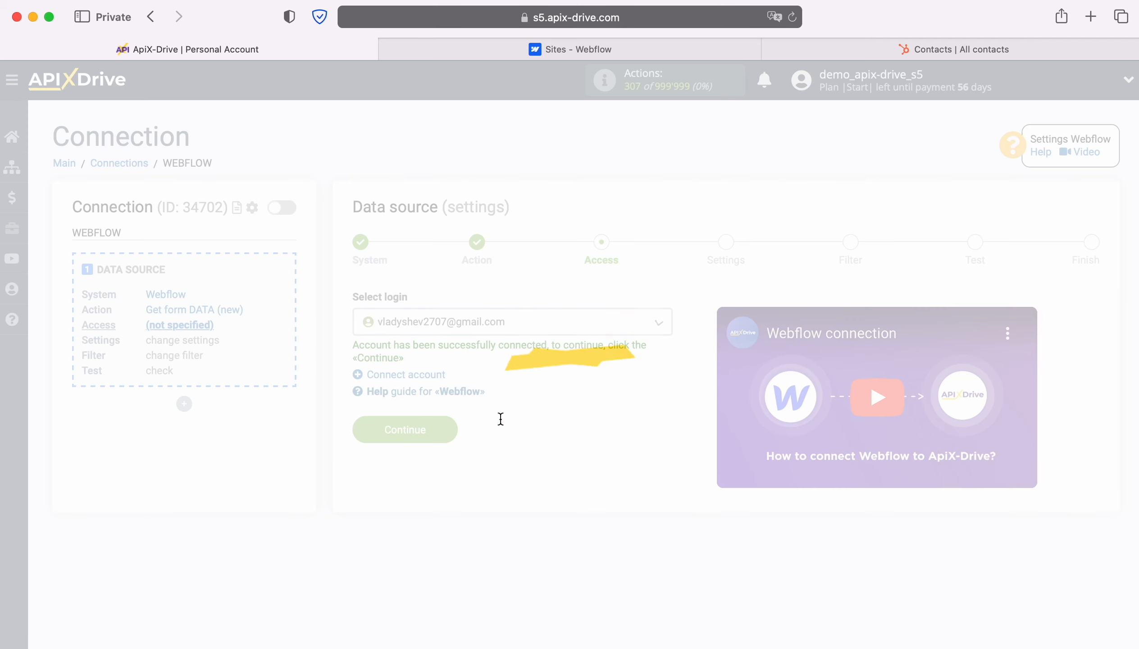
pyautogui.click(447, 425)
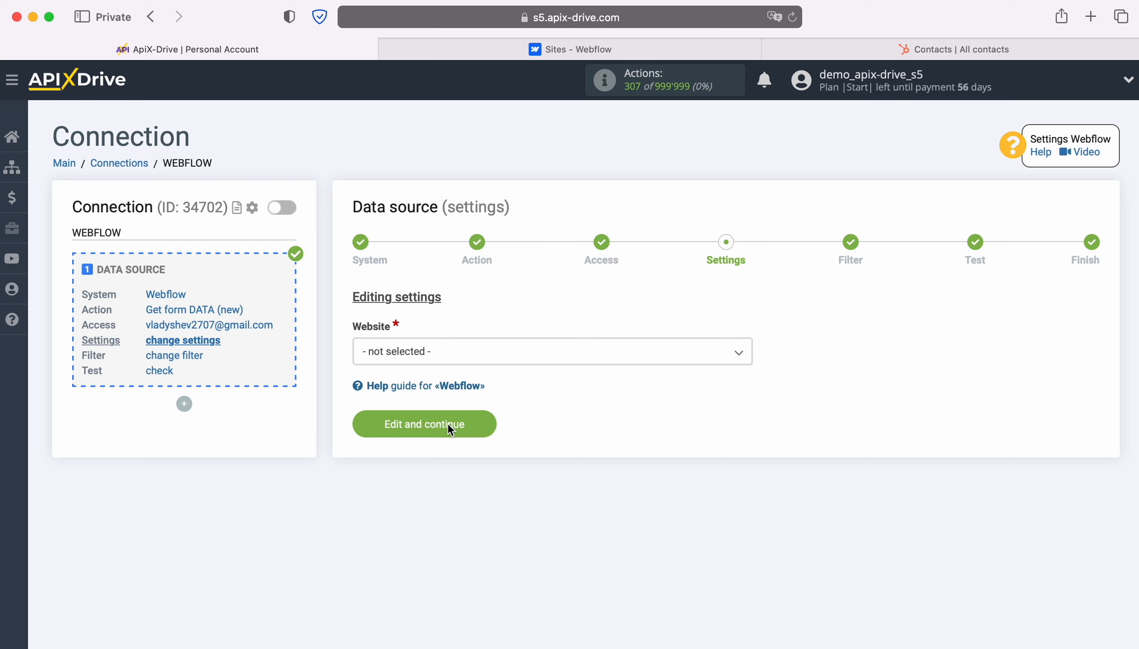
# Choose ApiX-Drive-Test-Site as the website and skip the Filter step
pyautogui.click(462, 361)
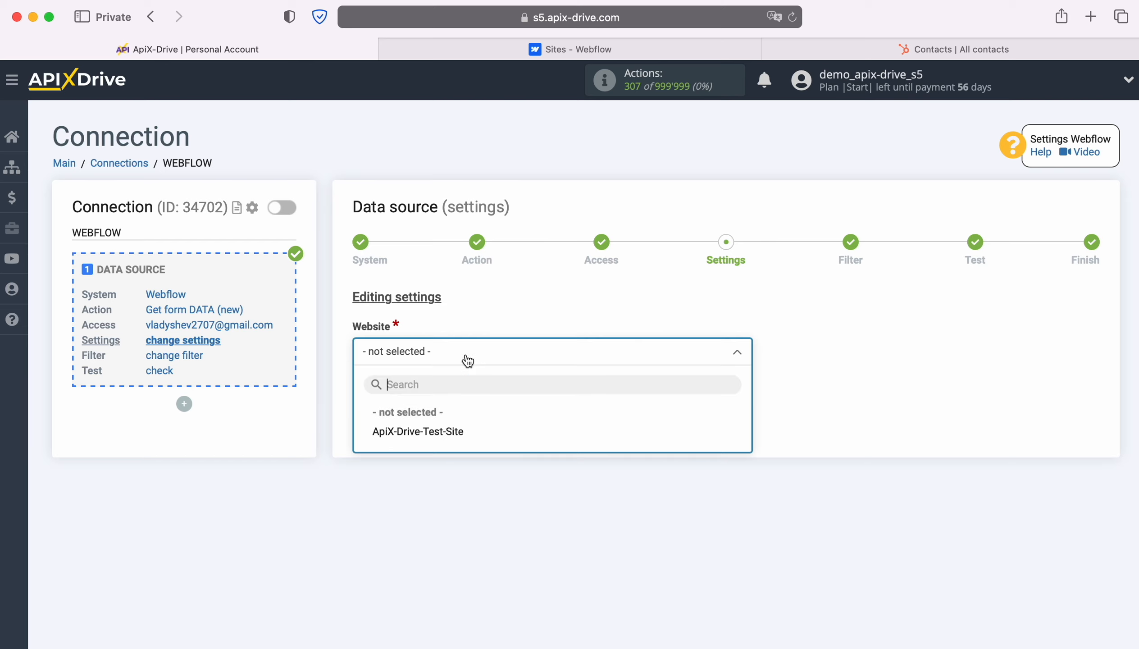
pyautogui.click(454, 430)
pyautogui.click(482, 423)
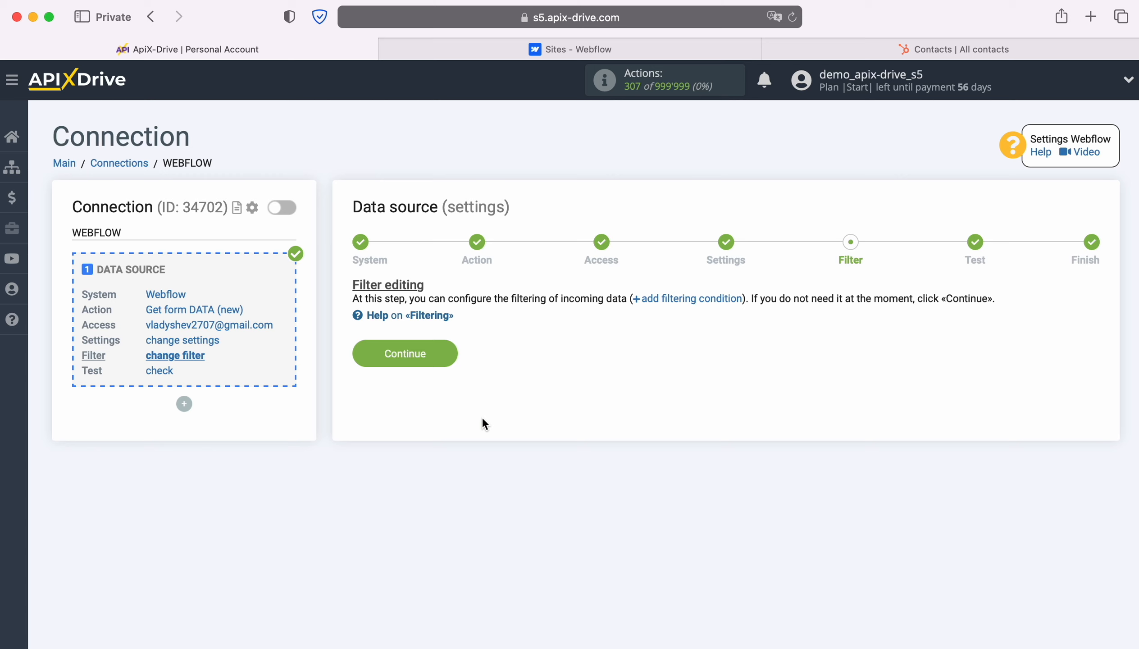
pyautogui.click(446, 350)
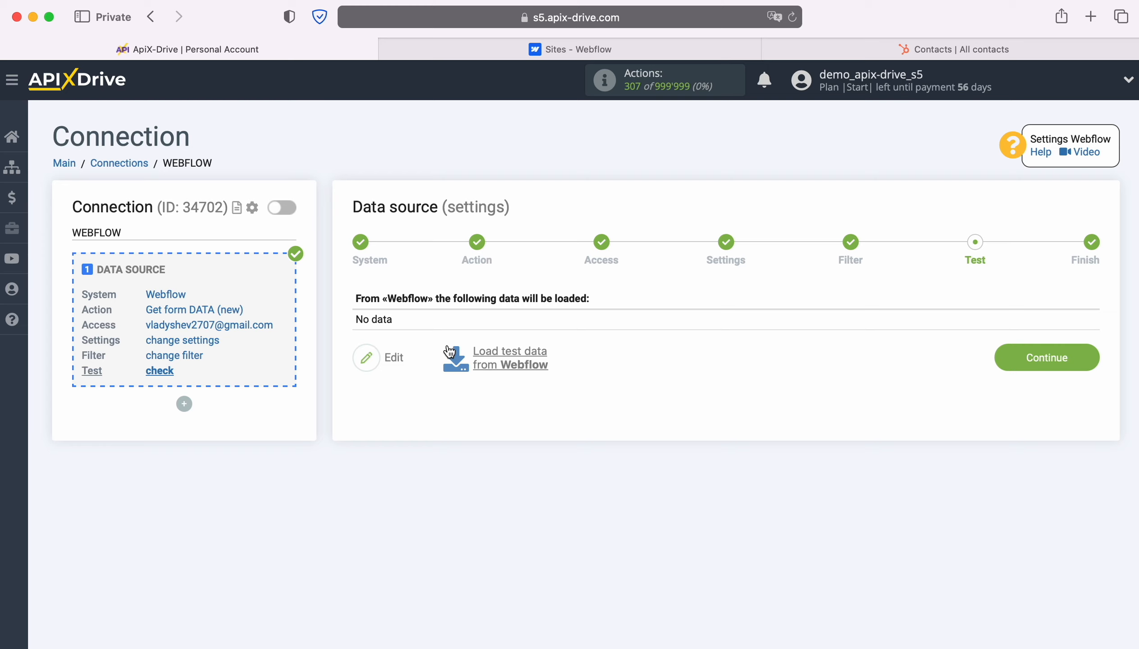
# Submit a sample name, email and phone number through the live test site's form, then return to ApiX-Drive
pyautogui.click(534, 51)
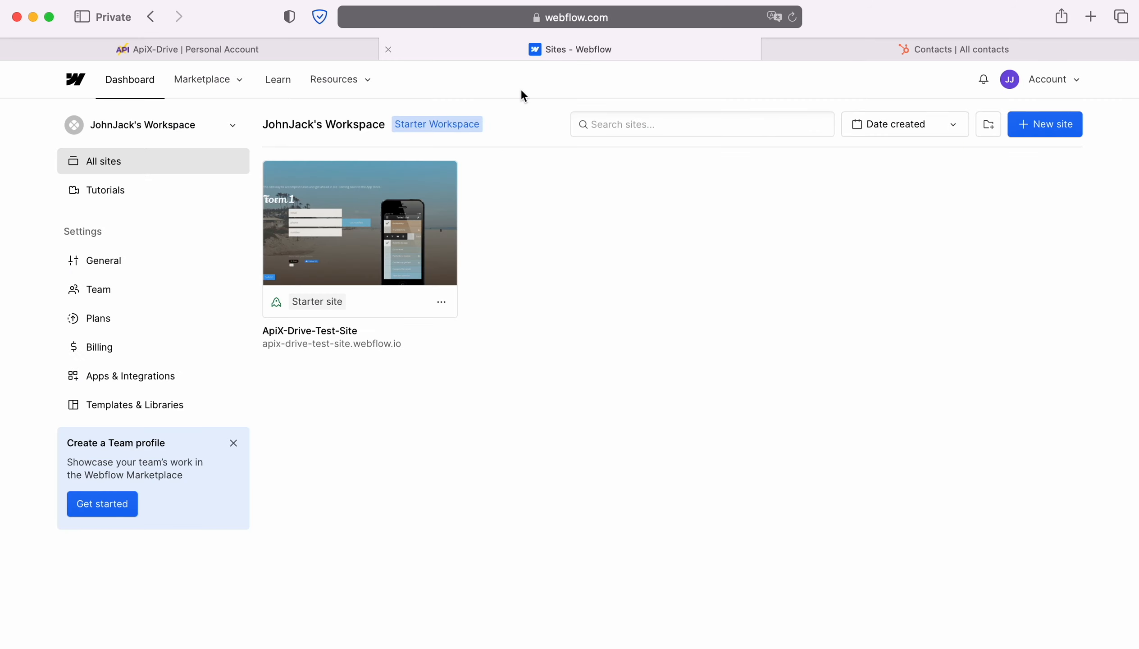
pyautogui.click(366, 344)
pyautogui.click(319, 328)
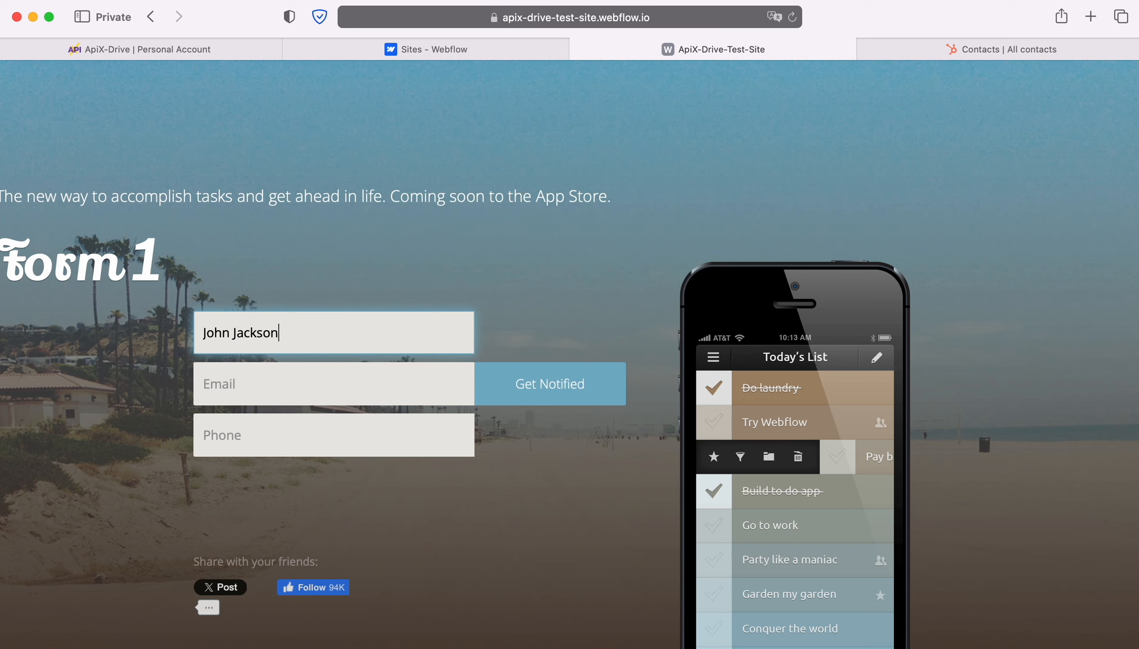
pyautogui.press('Tab')
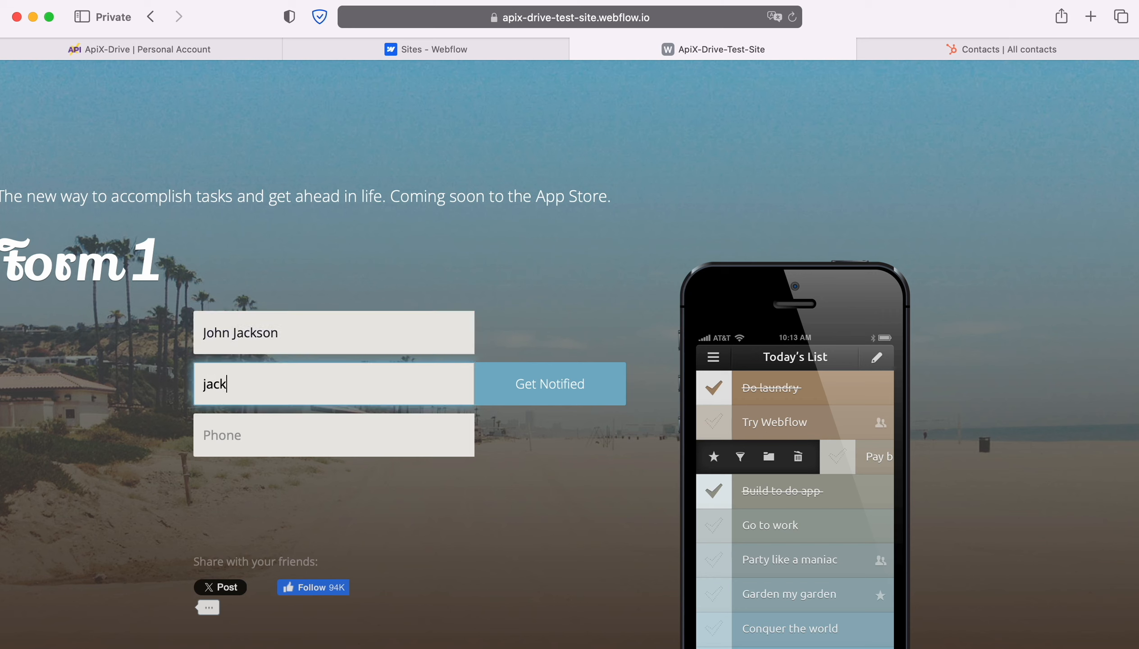
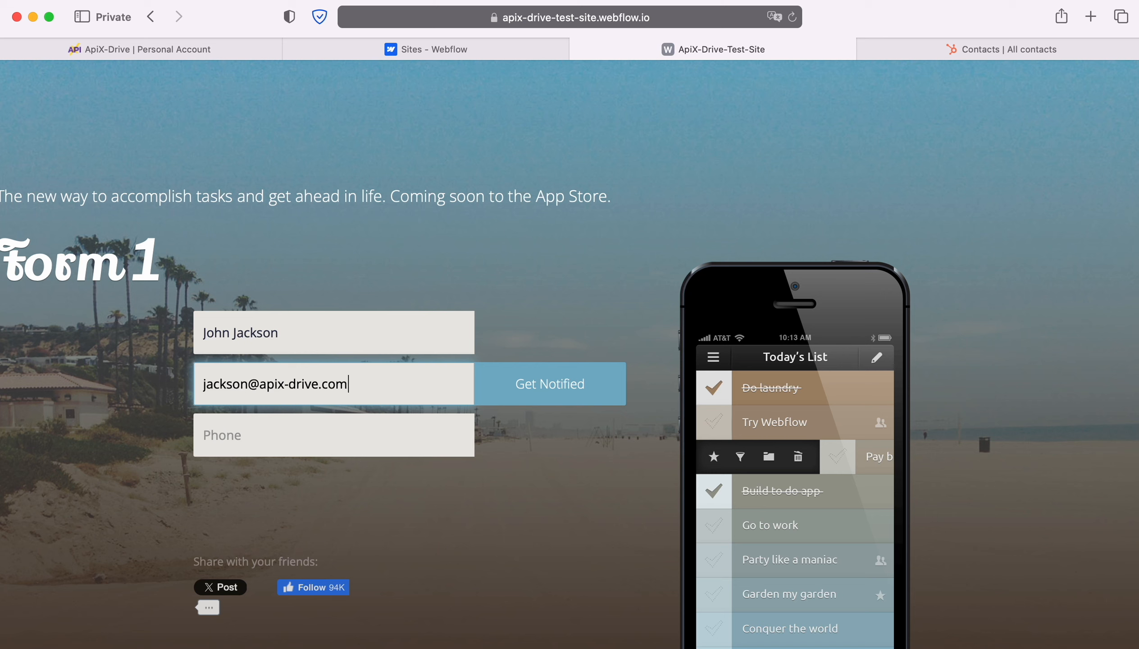
pyautogui.press('Tab')
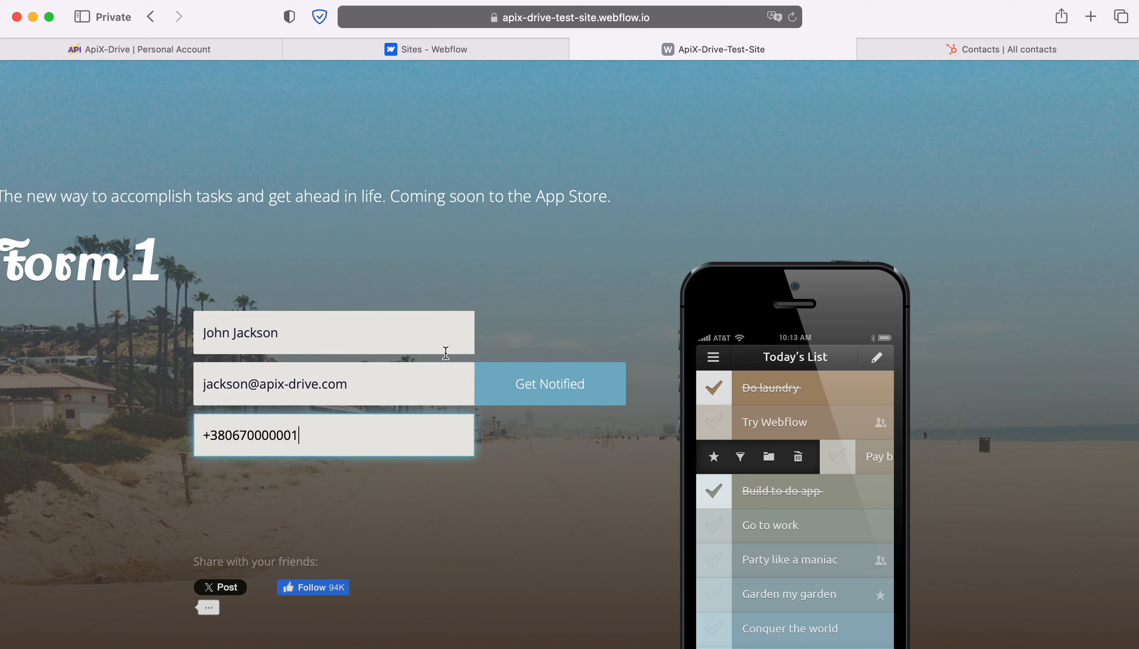
pyautogui.click(534, 382)
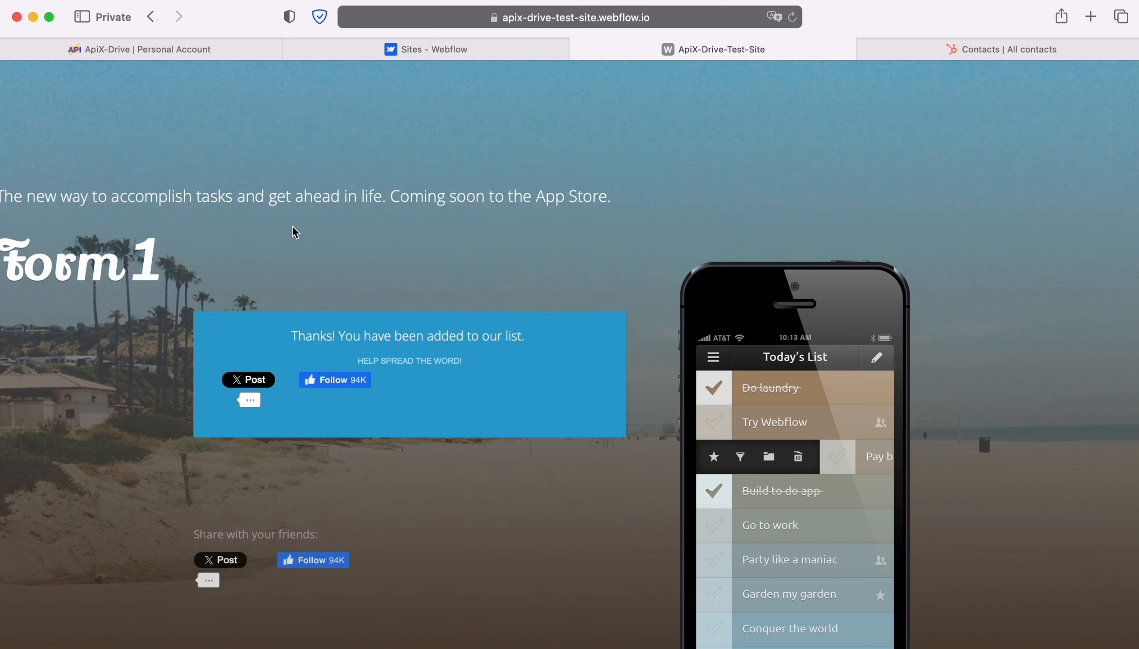
pyautogui.click(85, 50)
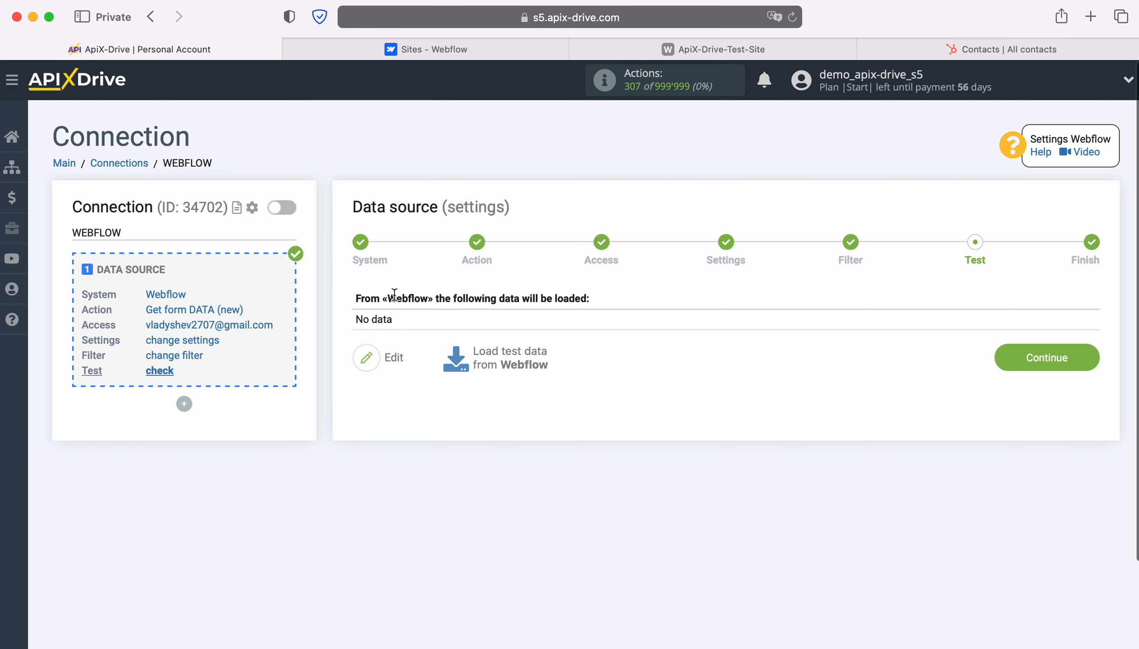
# Load the submitted Webflow form entry as test data and begin the destination setup
pyautogui.click(510, 358)
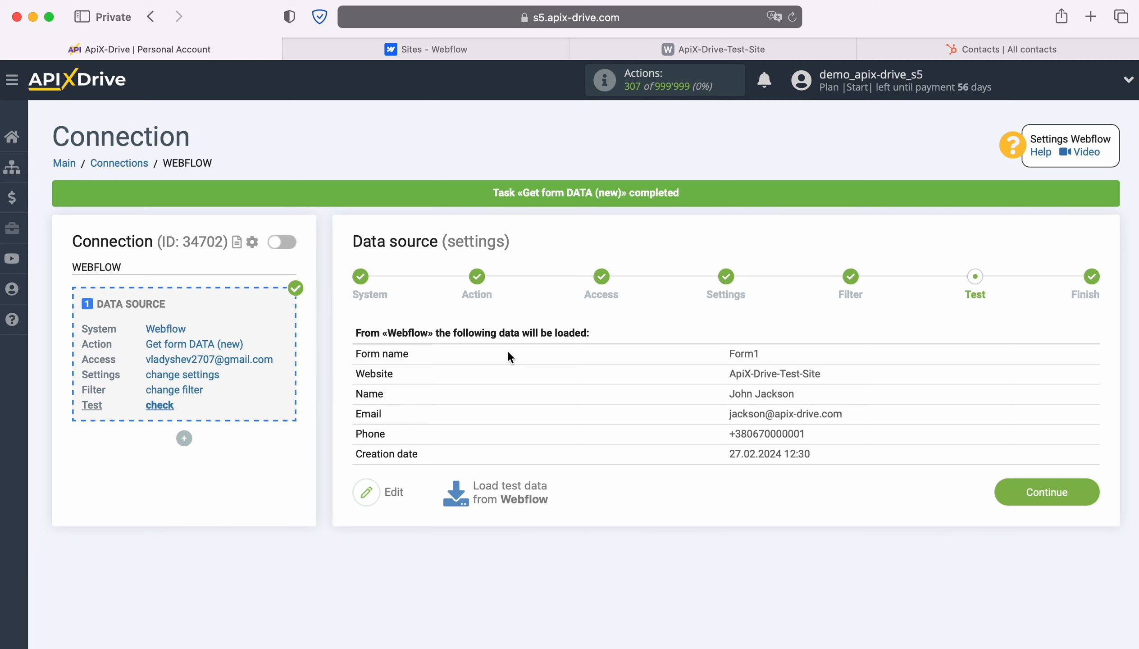
pyautogui.click(1091, 487)
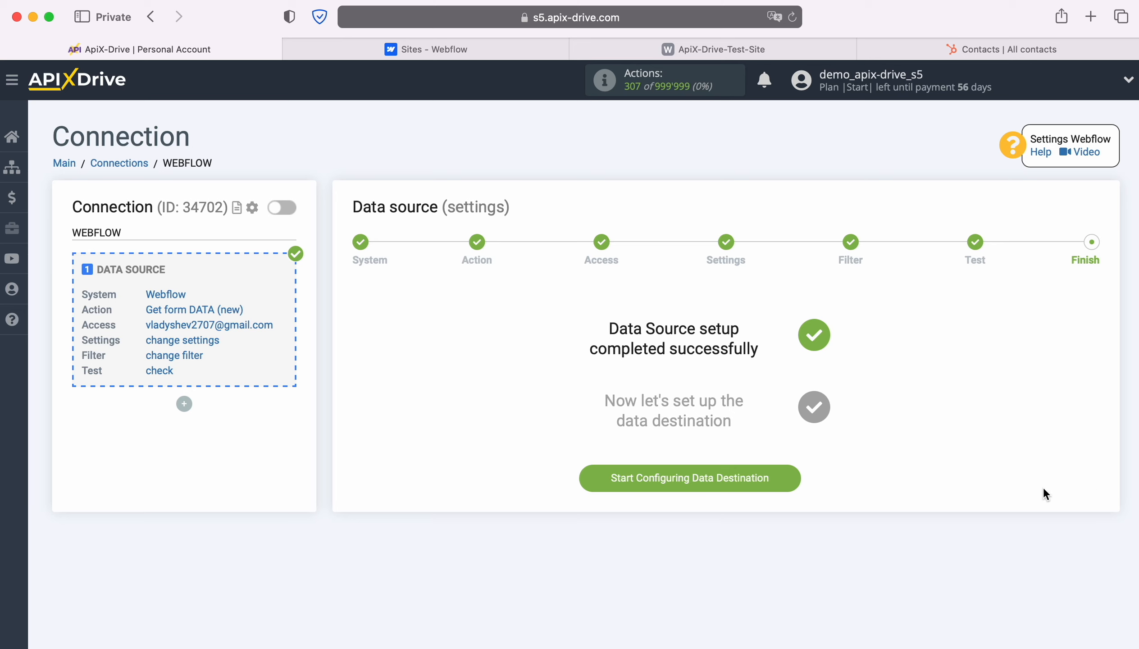
pyautogui.click(796, 476)
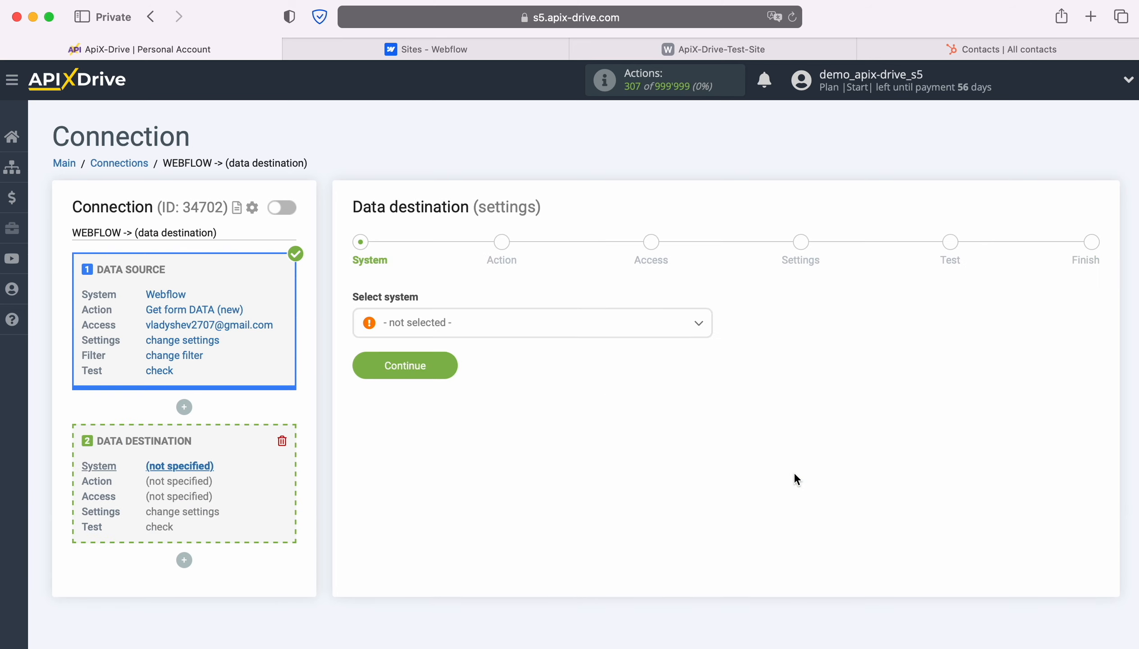
# Choose HubSpot as the data destination system
pyautogui.click(699, 323)
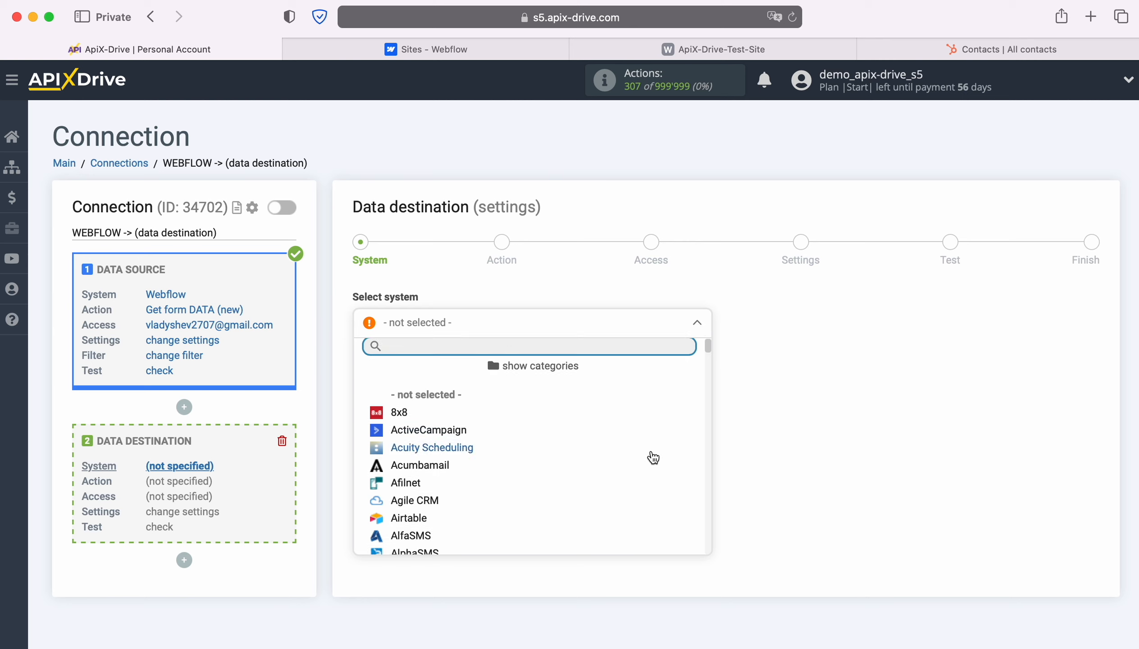
pyautogui.scroll(-15, 654, 457)
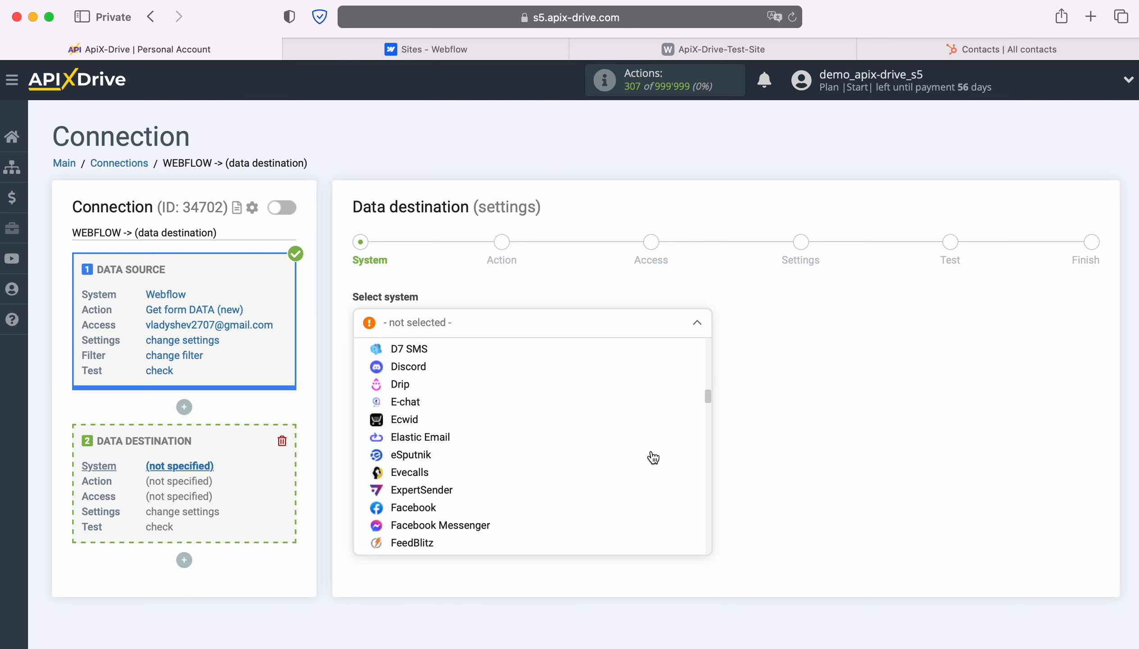
pyautogui.scroll(-10, 654, 457)
pyautogui.click(427, 455)
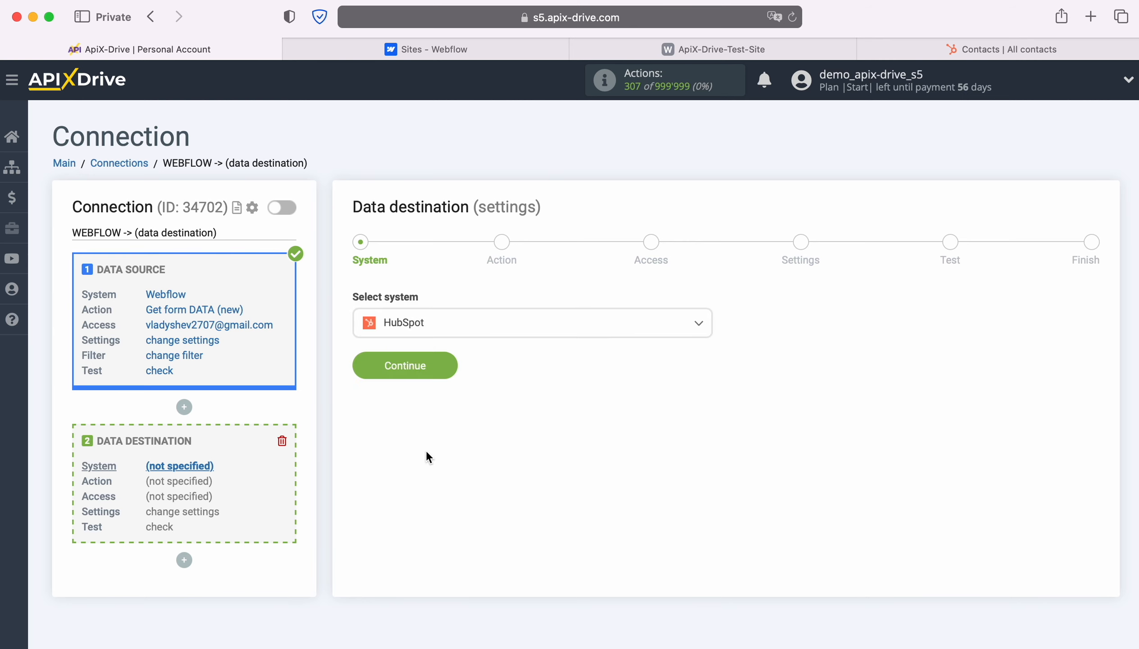
pyautogui.click(445, 370)
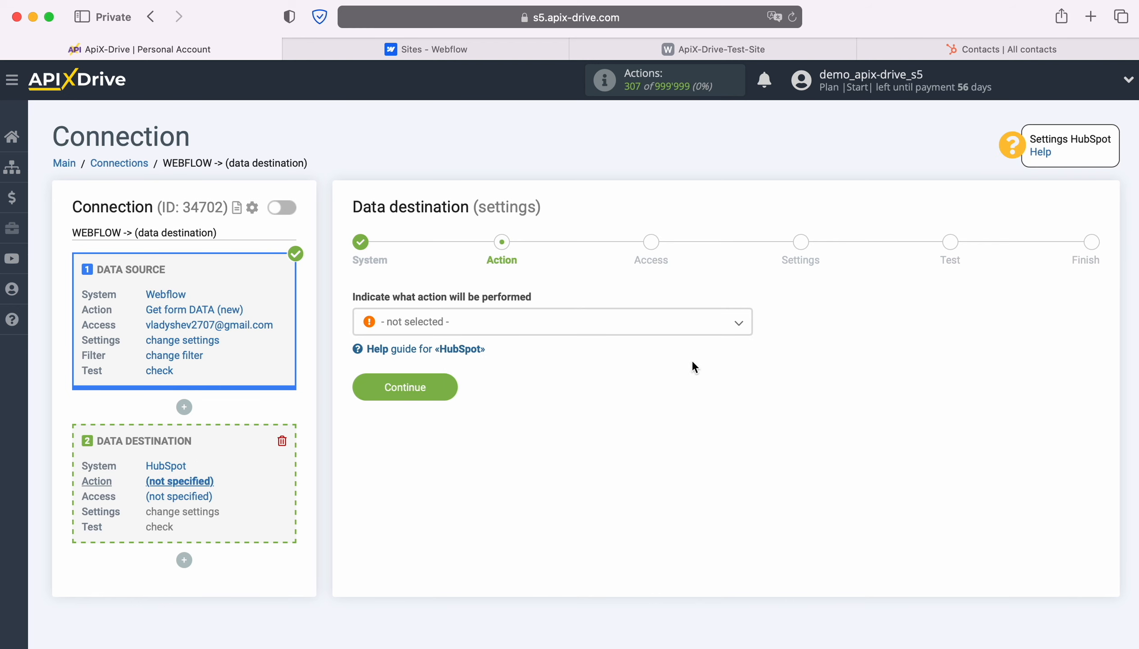
# Set the HubSpot action to Create CONTACT
pyautogui.click(738, 329)
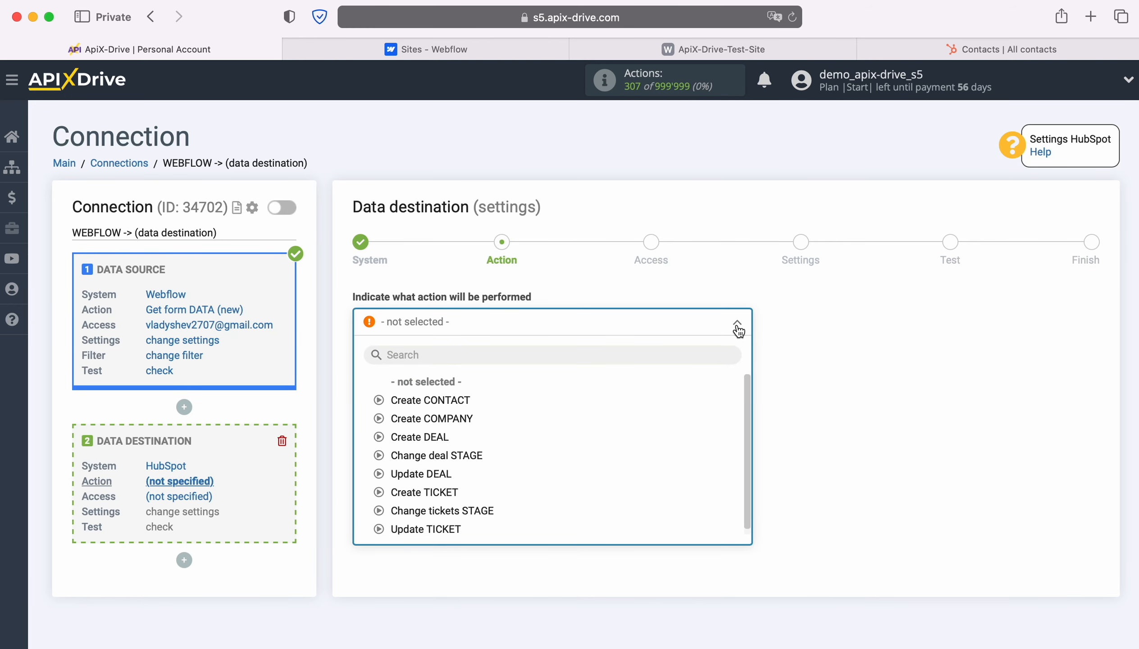
pyautogui.click(454, 400)
pyautogui.click(450, 386)
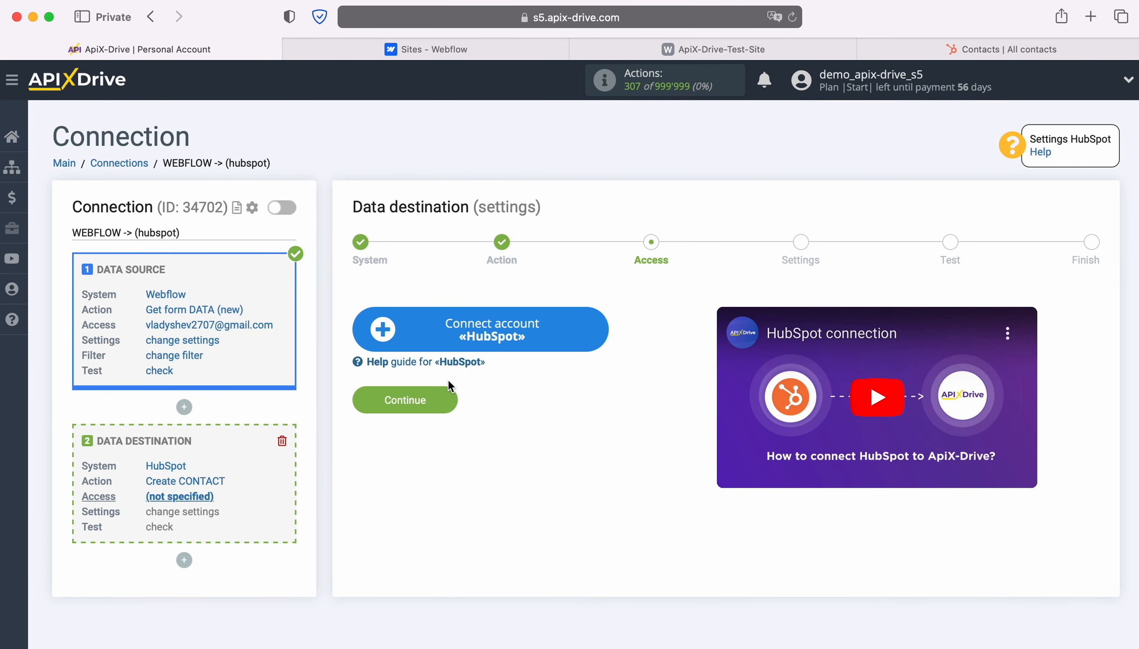
# Sign in to HubSpot, authorize the ApiX-Drive account, and reload to show the new login
pyautogui.click(598, 325)
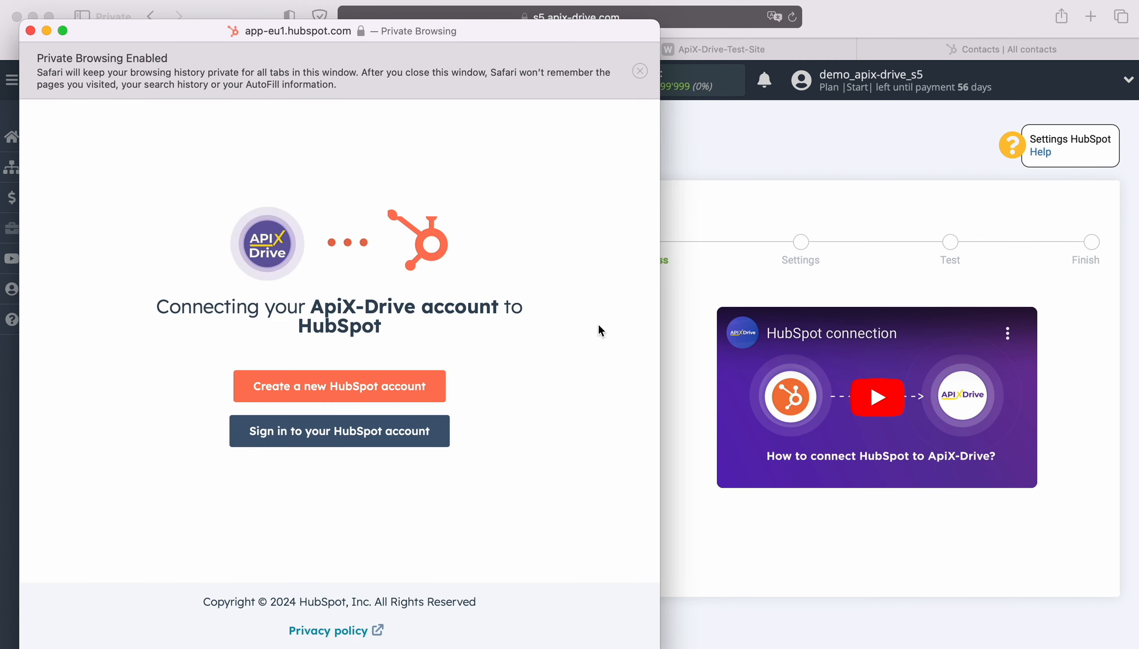
pyautogui.click(374, 433)
pyautogui.click(260, 287)
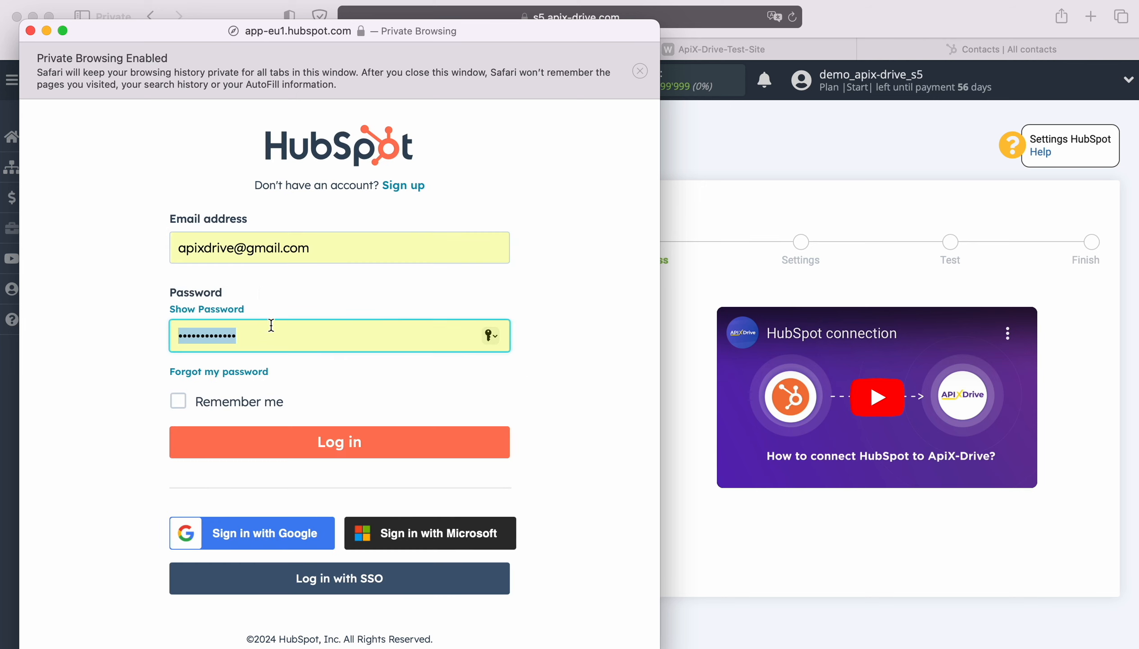
pyautogui.press('Return')
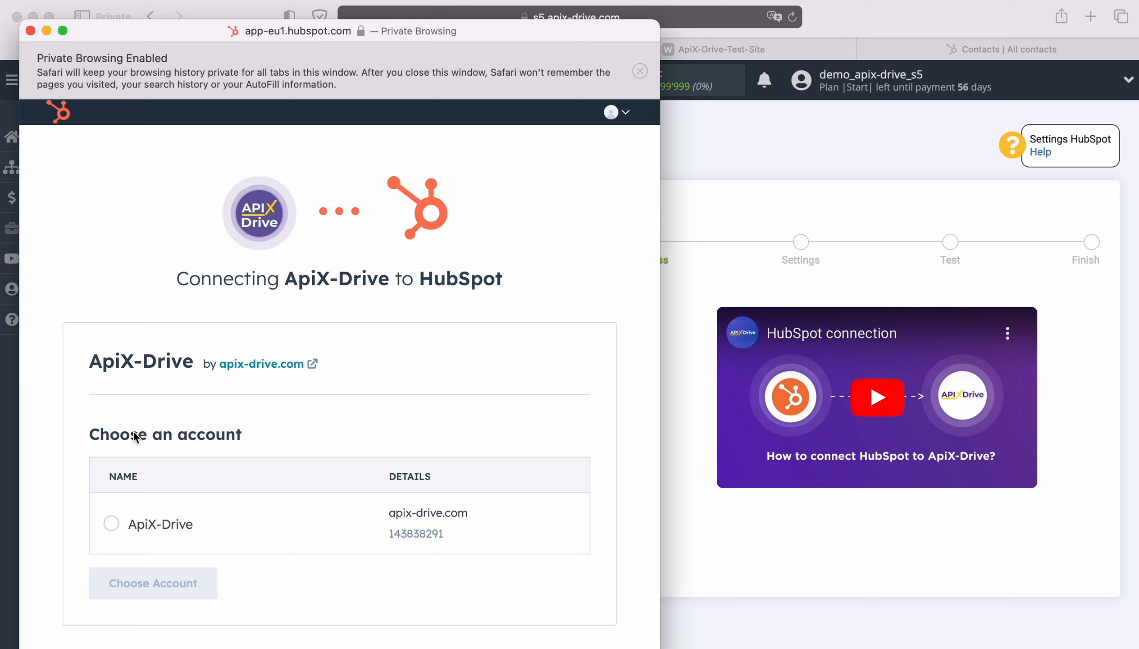
pyautogui.click(111, 522)
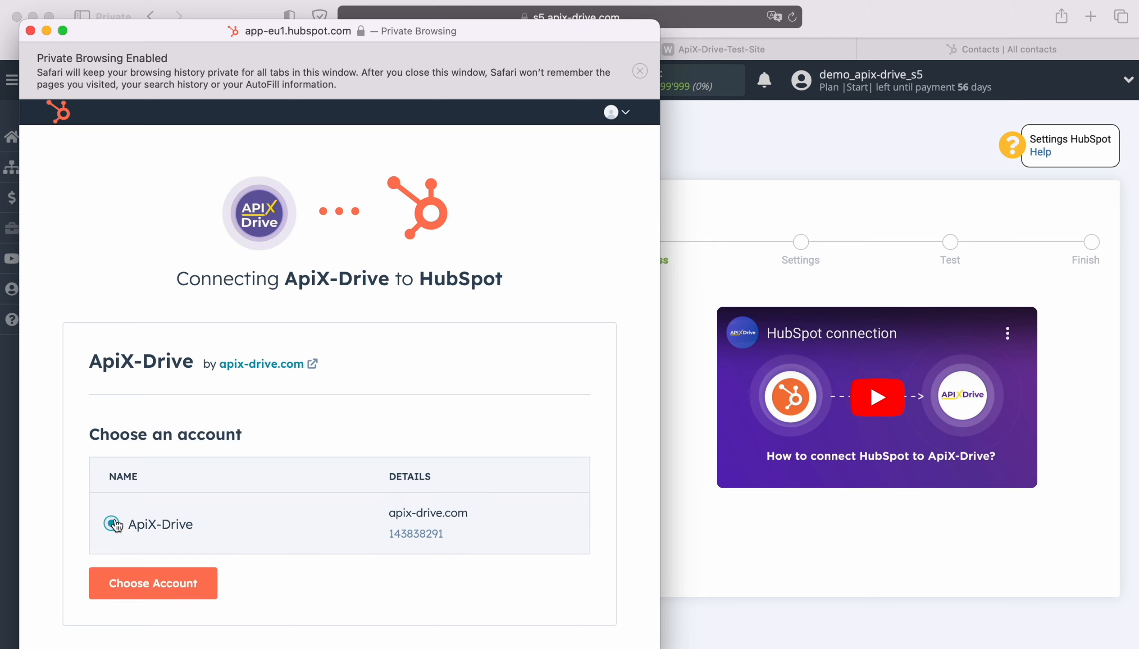
pyautogui.click(191, 590)
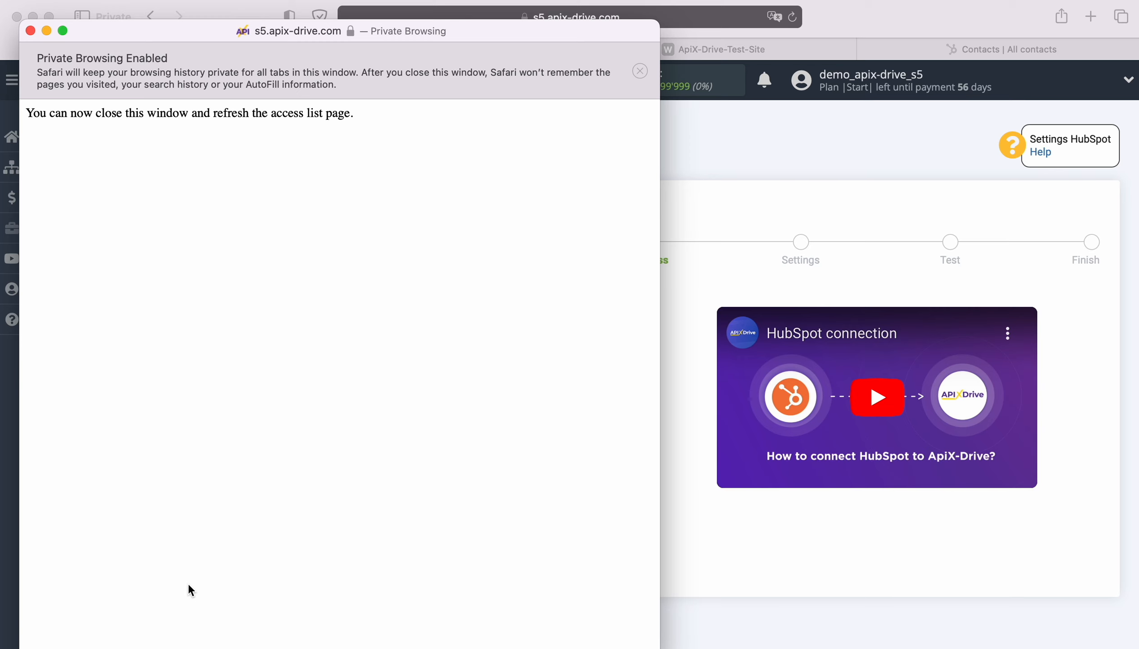
pyautogui.click(30, 31)
pyautogui.click(793, 18)
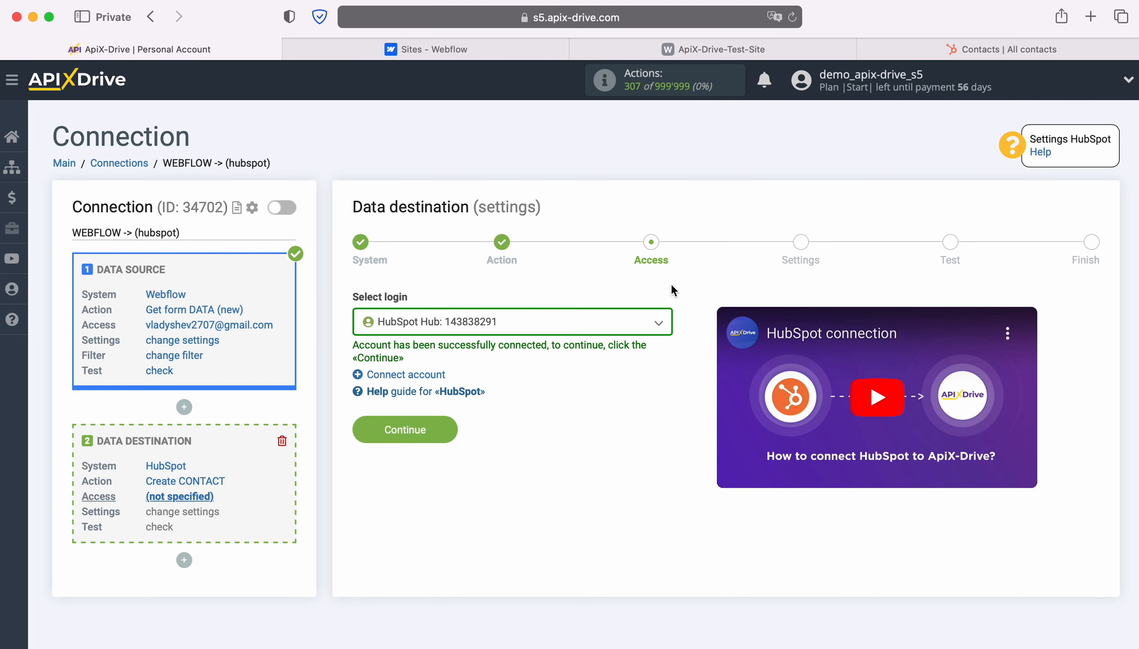
# Select the connected HubSpot hub as the destination login and continue to settings
pyautogui.click(659, 322)
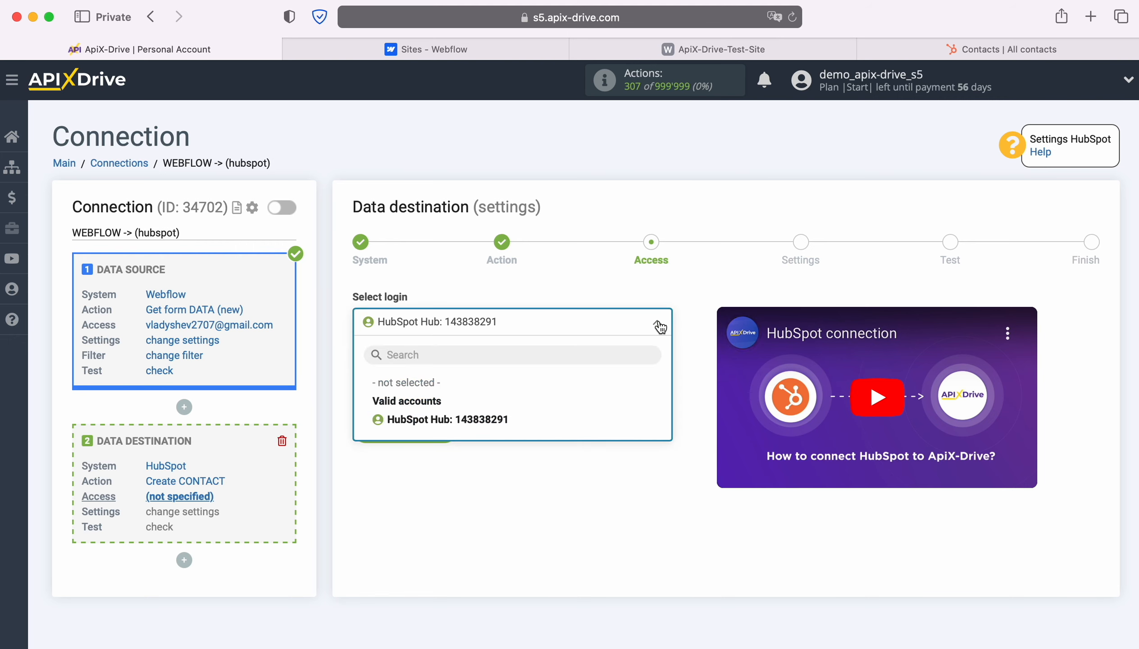
pyautogui.click(506, 415)
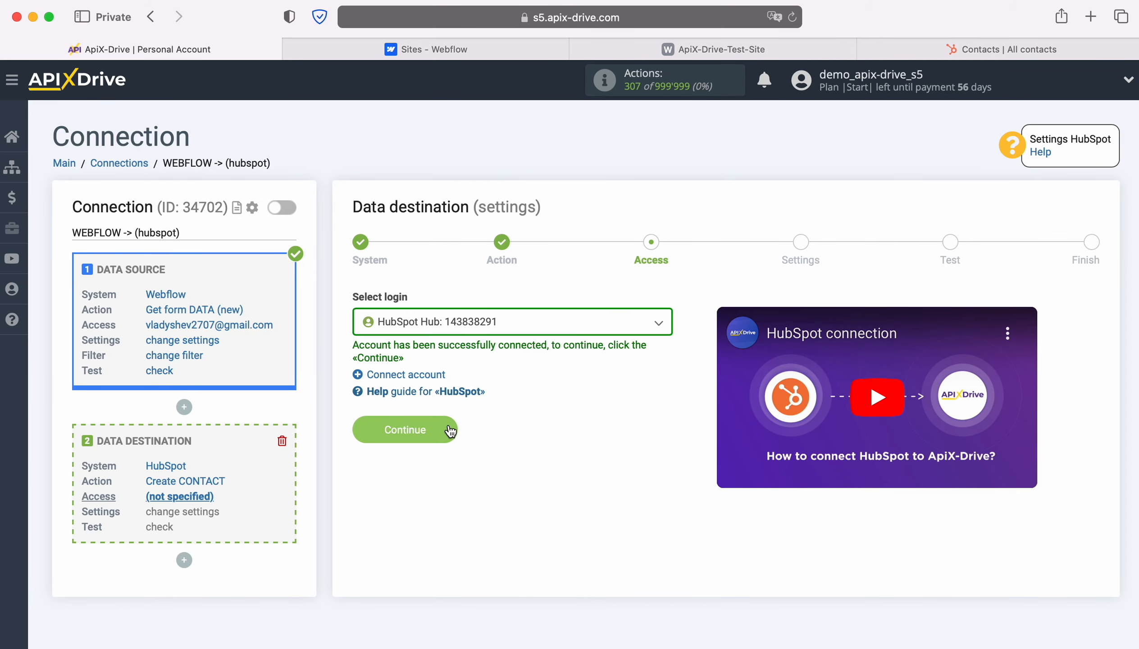
pyautogui.click(450, 431)
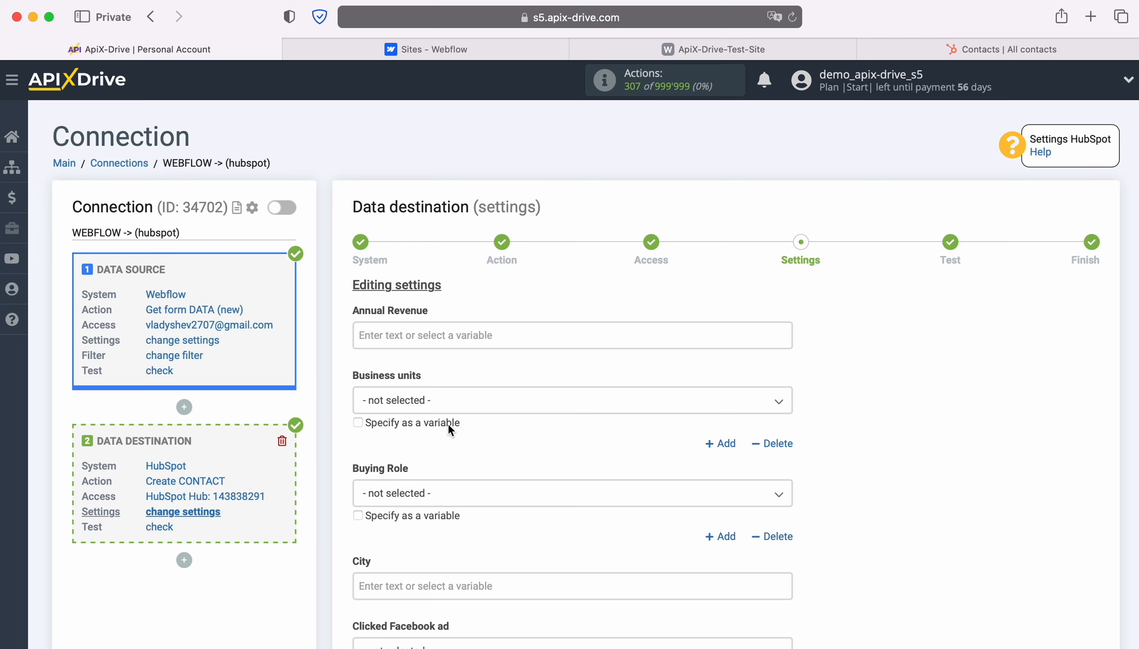
# Map Company Name to the Webflow Form name and Email to the form's Email
pyautogui.scroll(-8, 619, 429)
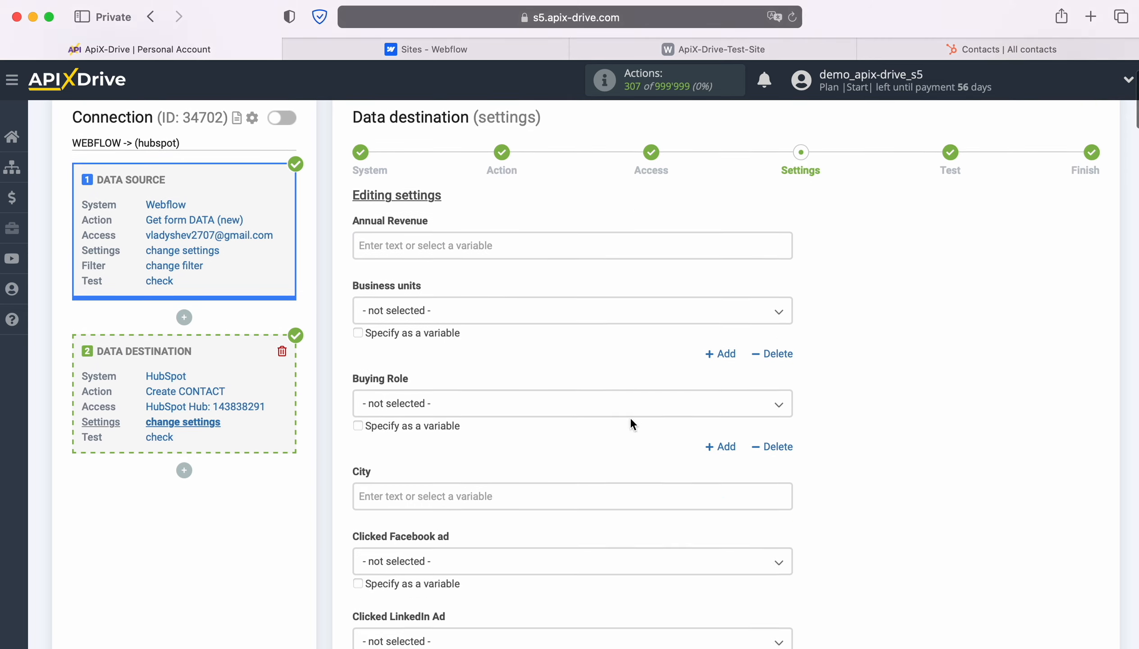
pyautogui.scroll(-5, 648, 407)
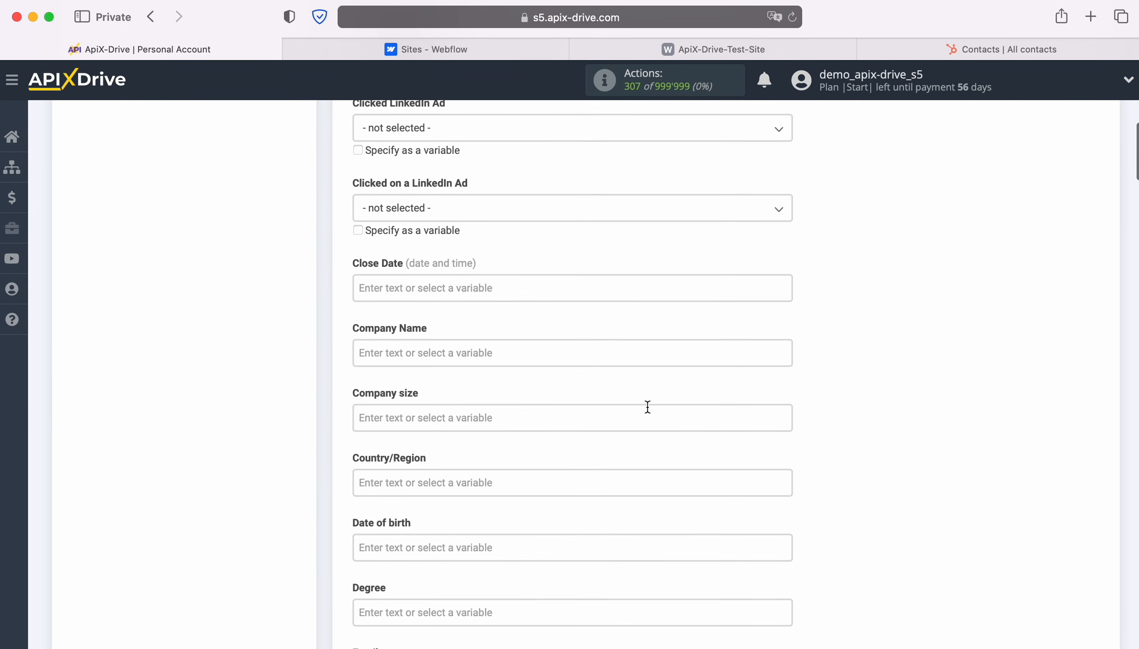
pyautogui.click(506, 352)
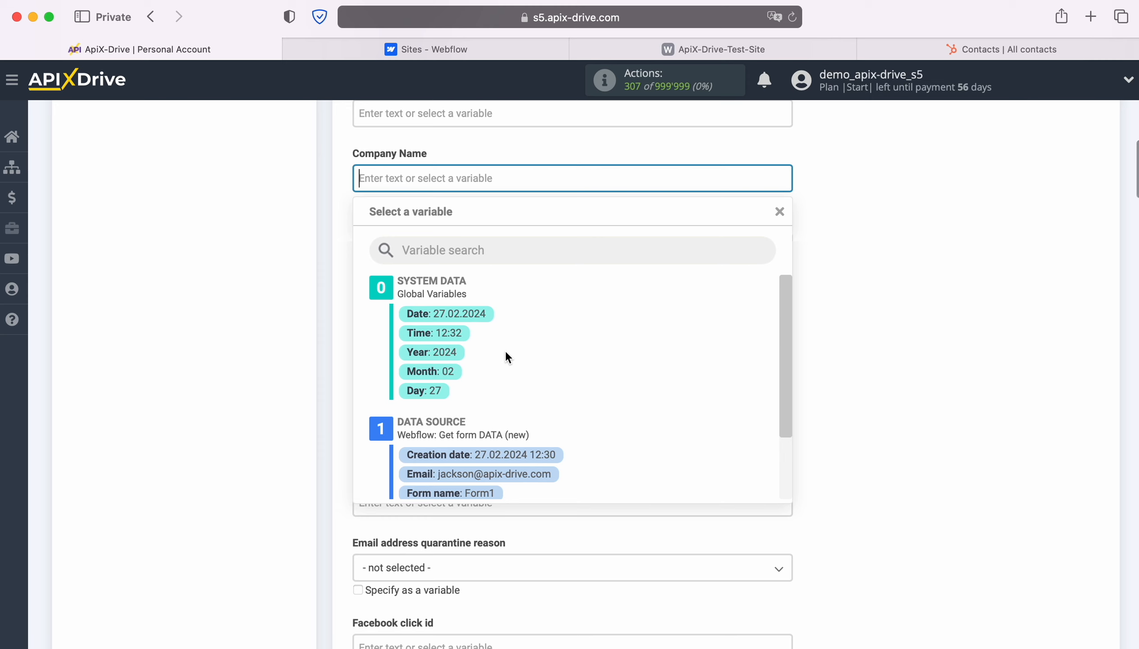
pyautogui.scroll(-3, 645, 370)
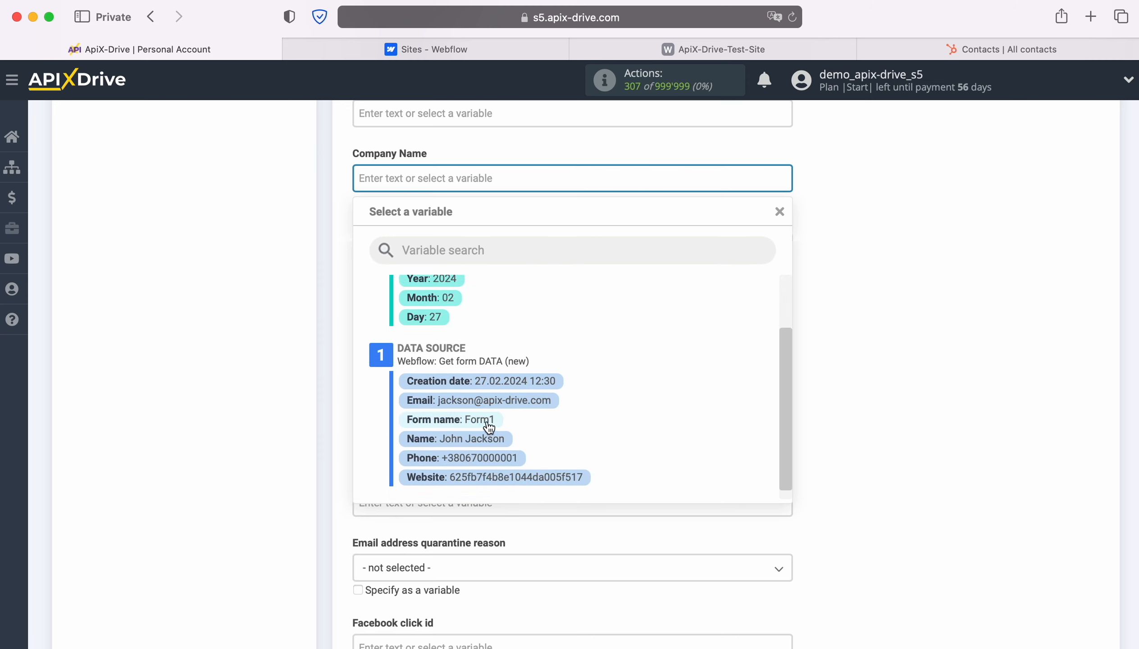
pyautogui.click(481, 419)
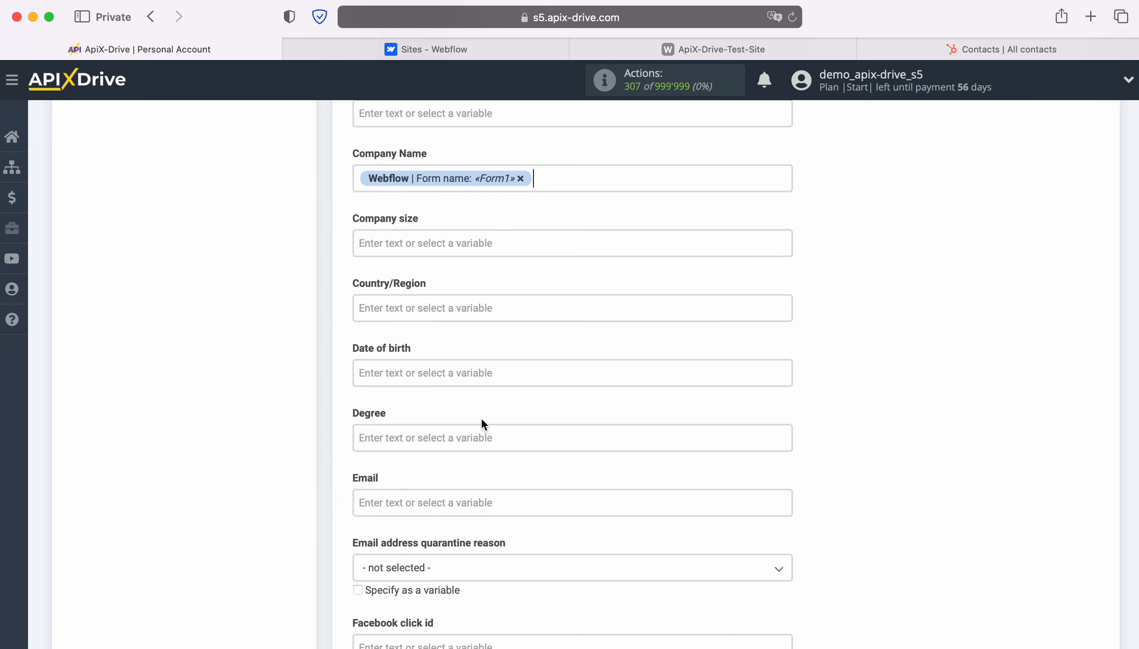
pyautogui.scroll(-5, 630, 401)
pyautogui.click(584, 396)
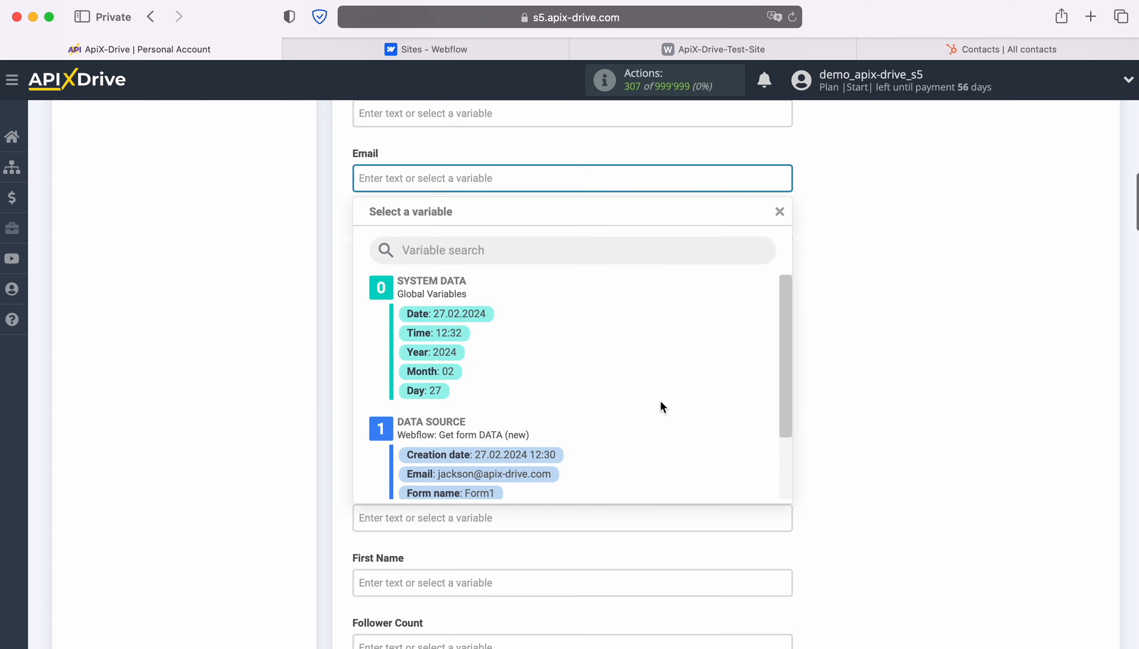
pyautogui.scroll(-2, 706, 400)
pyautogui.click(532, 429)
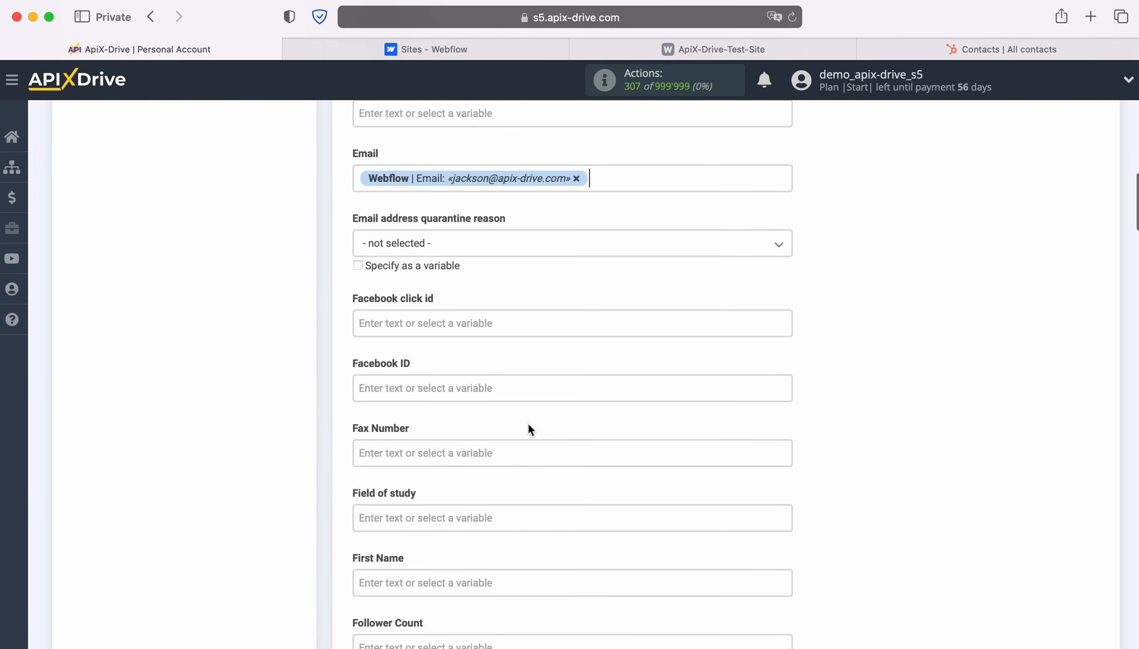
# Map First Name to the Webflow form's Name variable
pyautogui.scroll(-5, 655, 409)
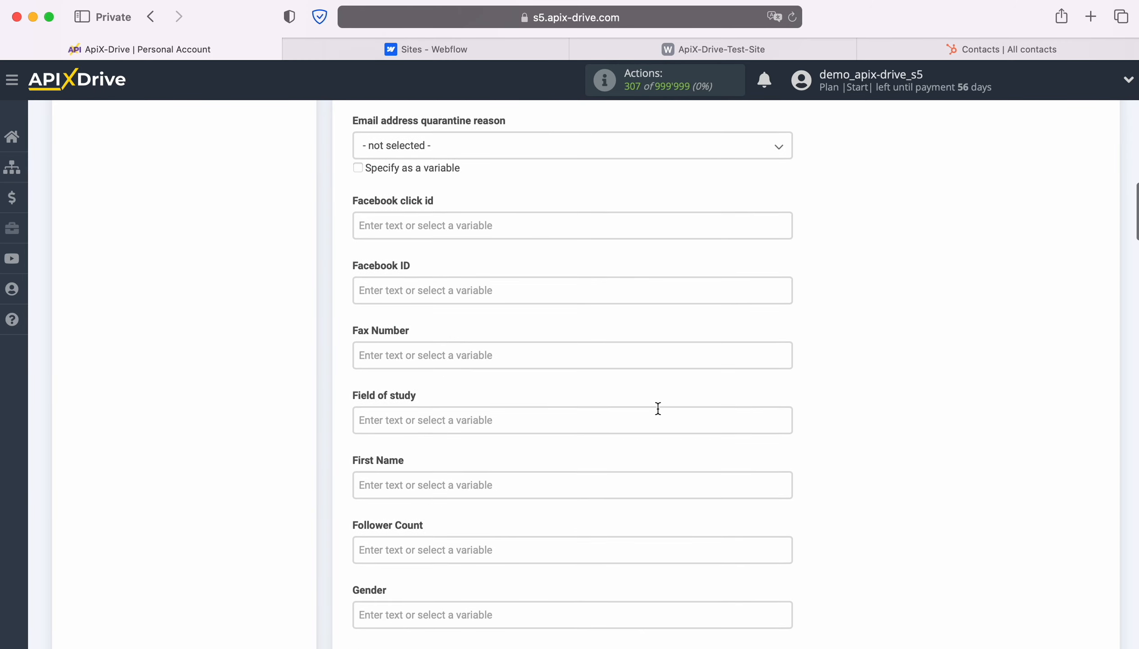
pyautogui.scroll(-2, 657, 408)
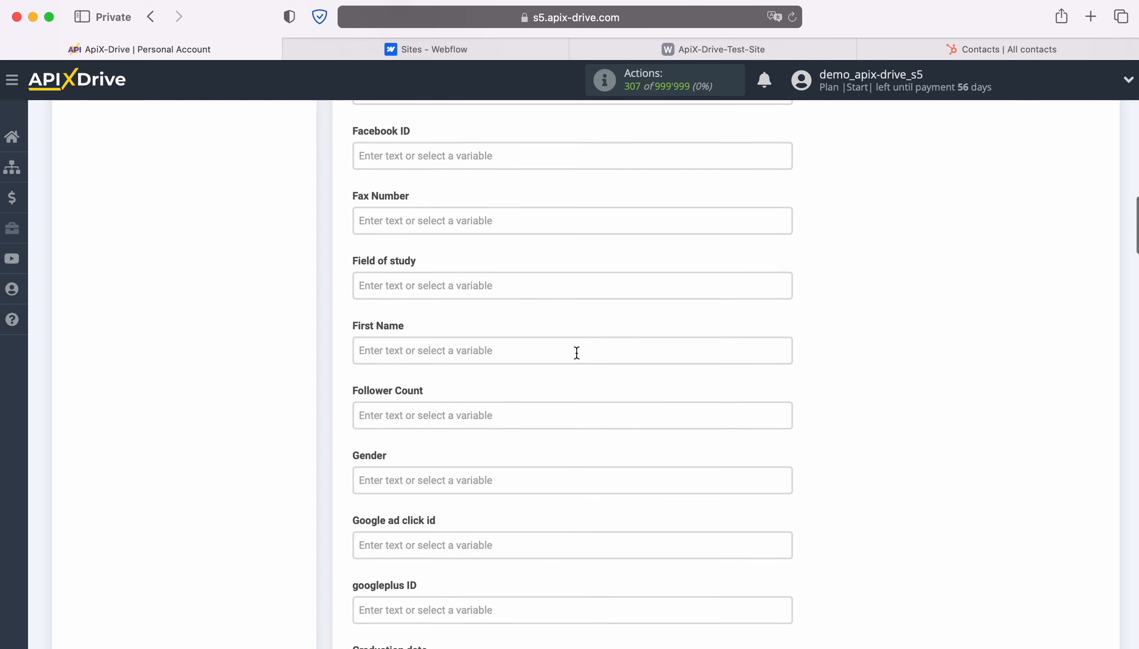
pyautogui.click(574, 351)
pyautogui.scroll(-3, 647, 391)
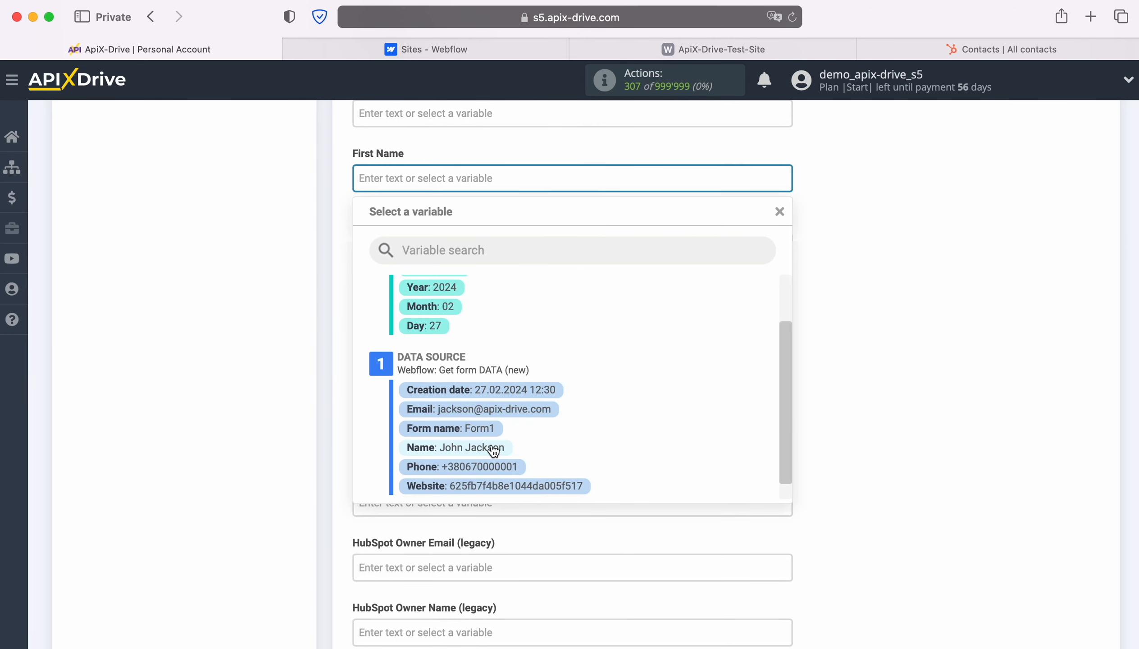
pyautogui.click(554, 450)
pyautogui.scroll(-7, 647, 394)
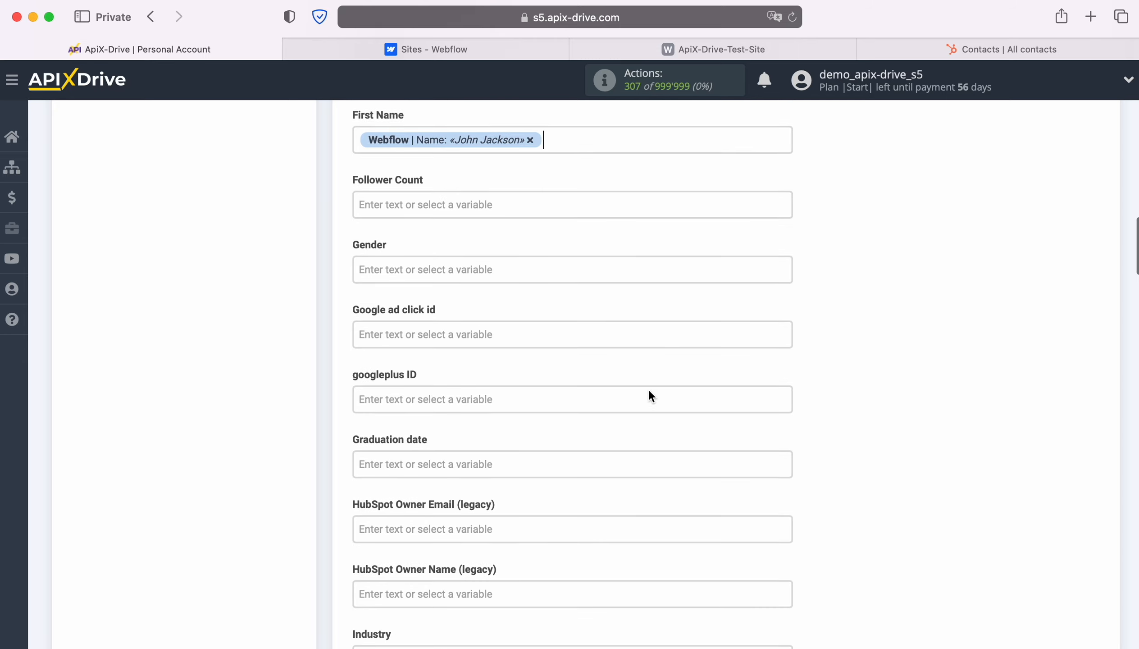
pyautogui.scroll(-7, 645, 390)
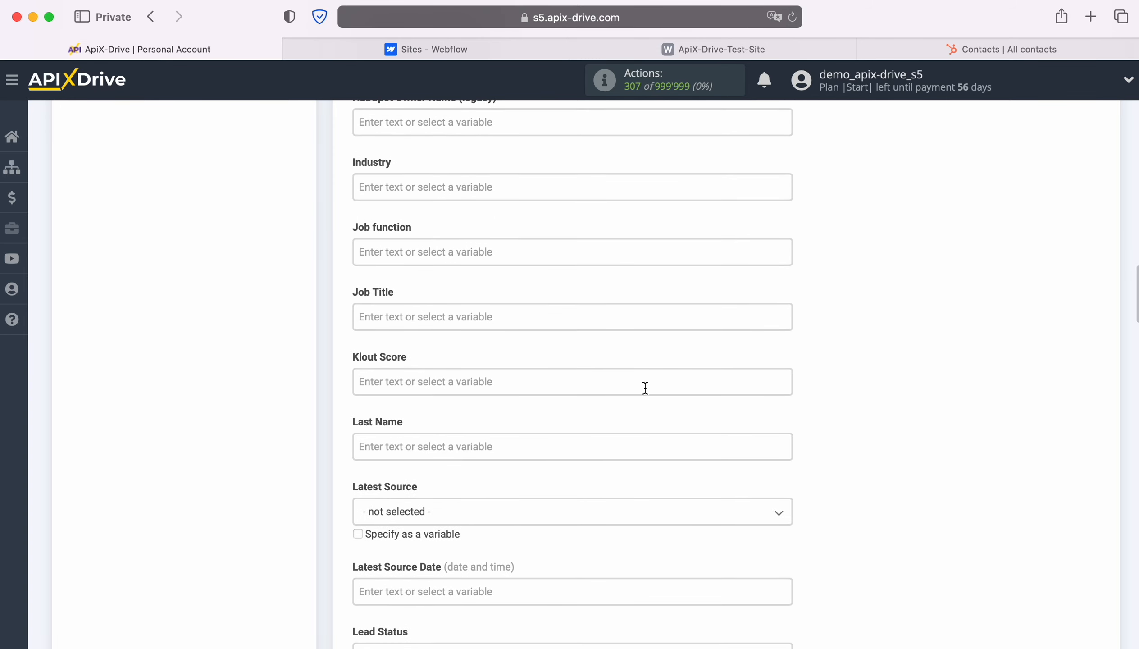
pyautogui.scroll(-5, 645, 388)
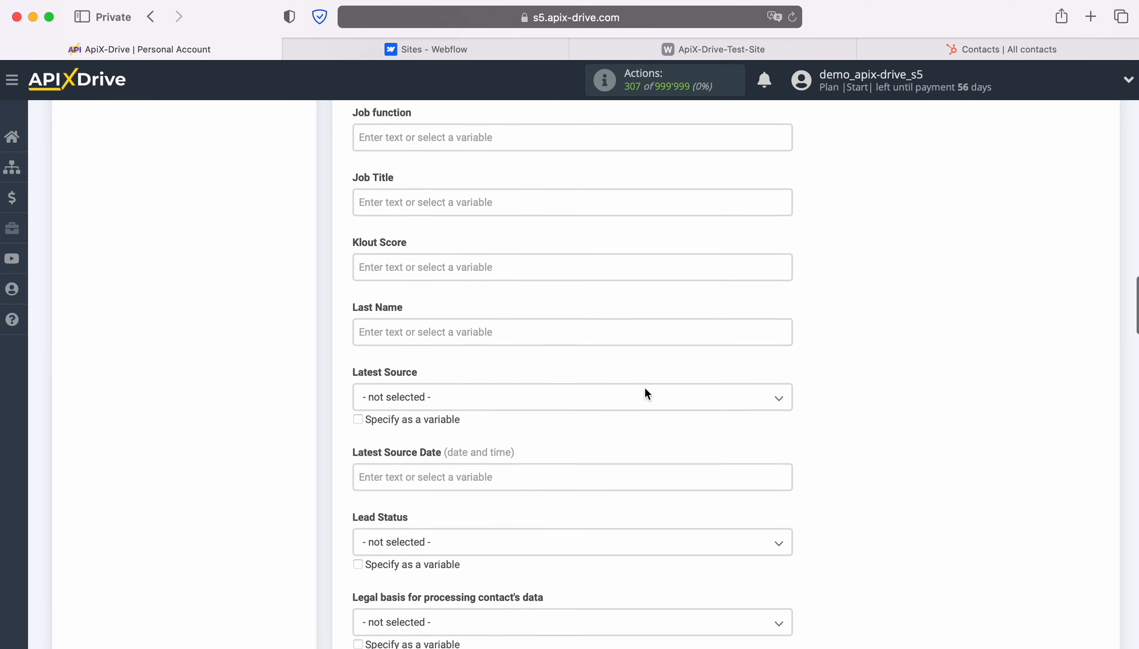
pyautogui.scroll(-4, 645, 389)
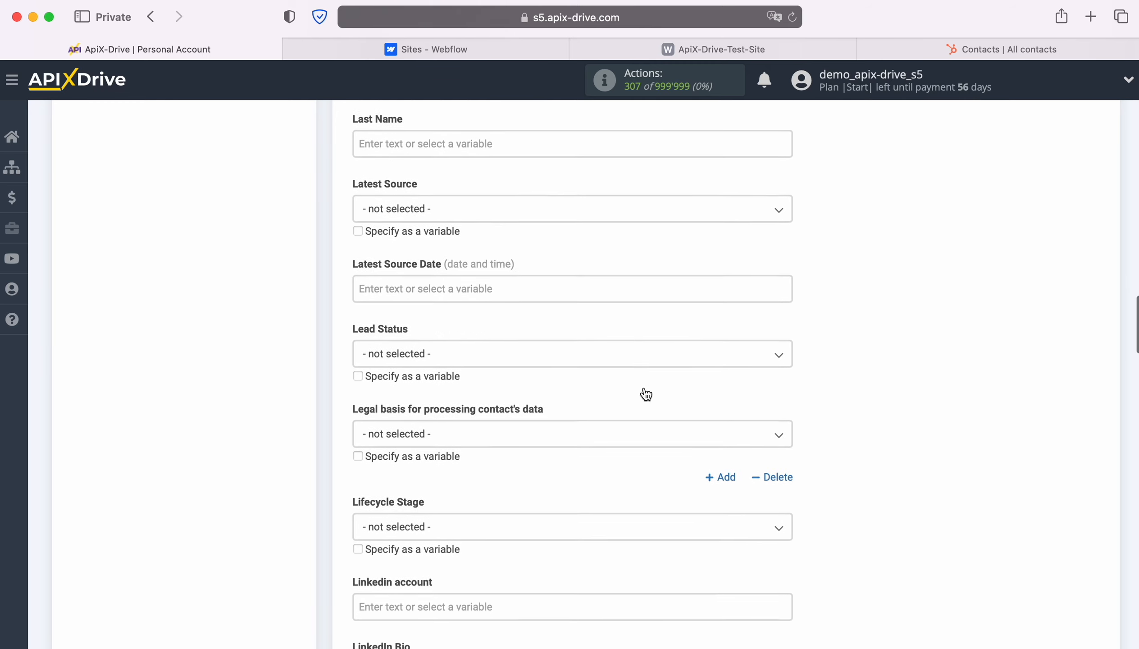
pyautogui.click(613, 333)
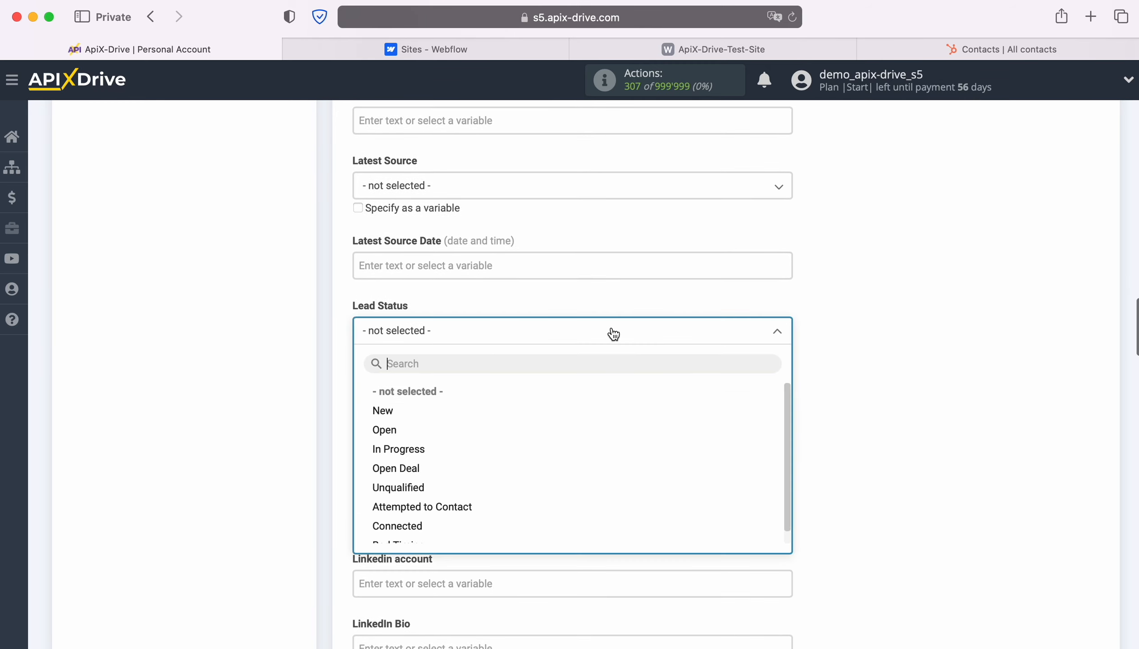
# Set Lead Status to New and map the form's Phone into Mobile Phone Number and Phone Number
pyautogui.click(401, 411)
pyautogui.scroll(-7, 694, 374)
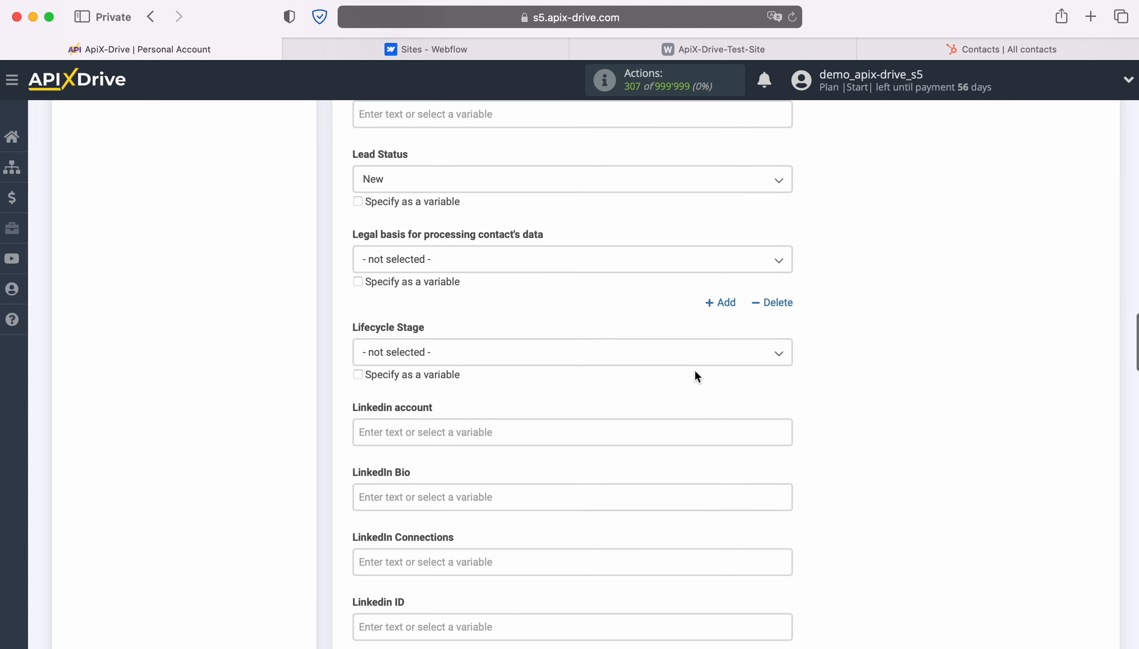
pyautogui.scroll(-10, 694, 370)
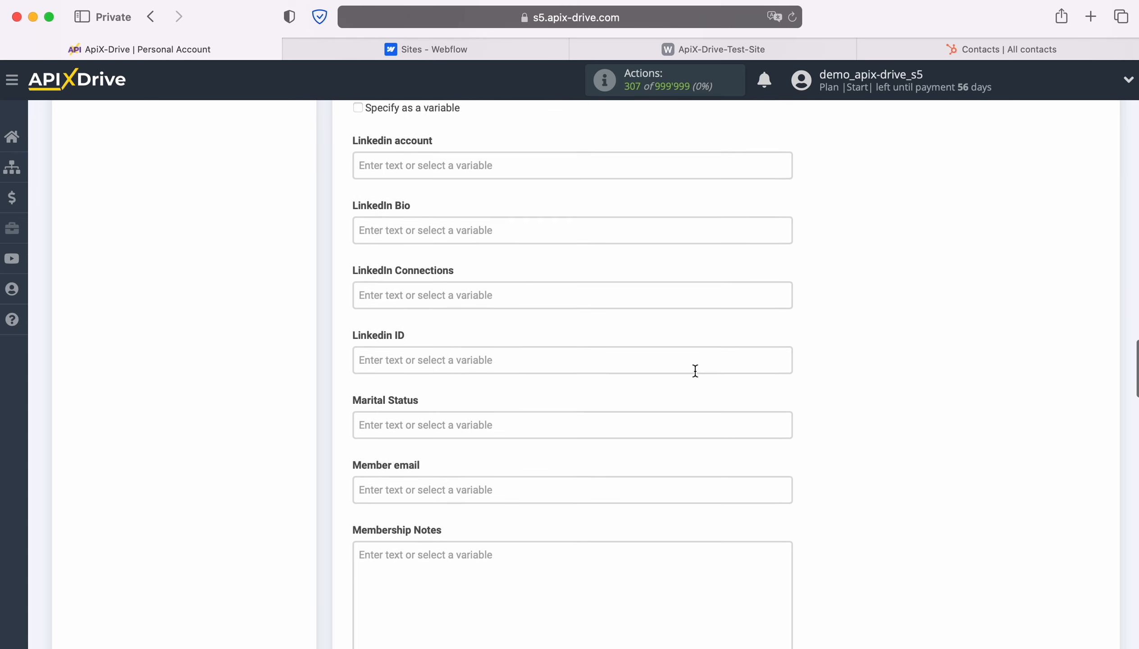
pyautogui.scroll(-10, 695, 370)
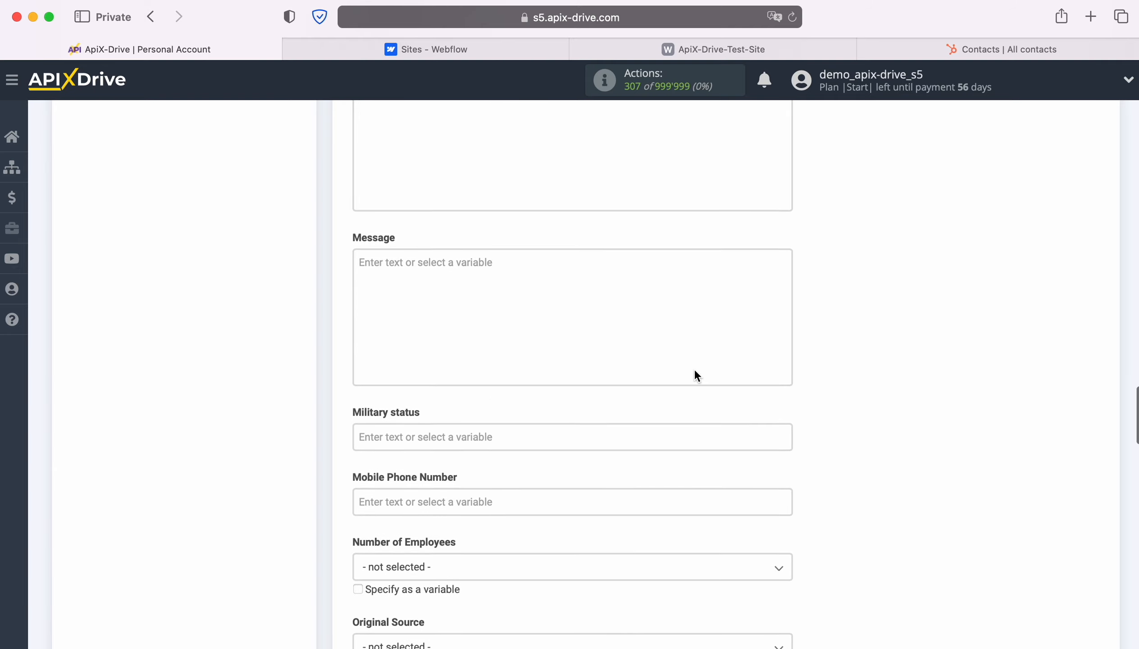
pyautogui.click(592, 374)
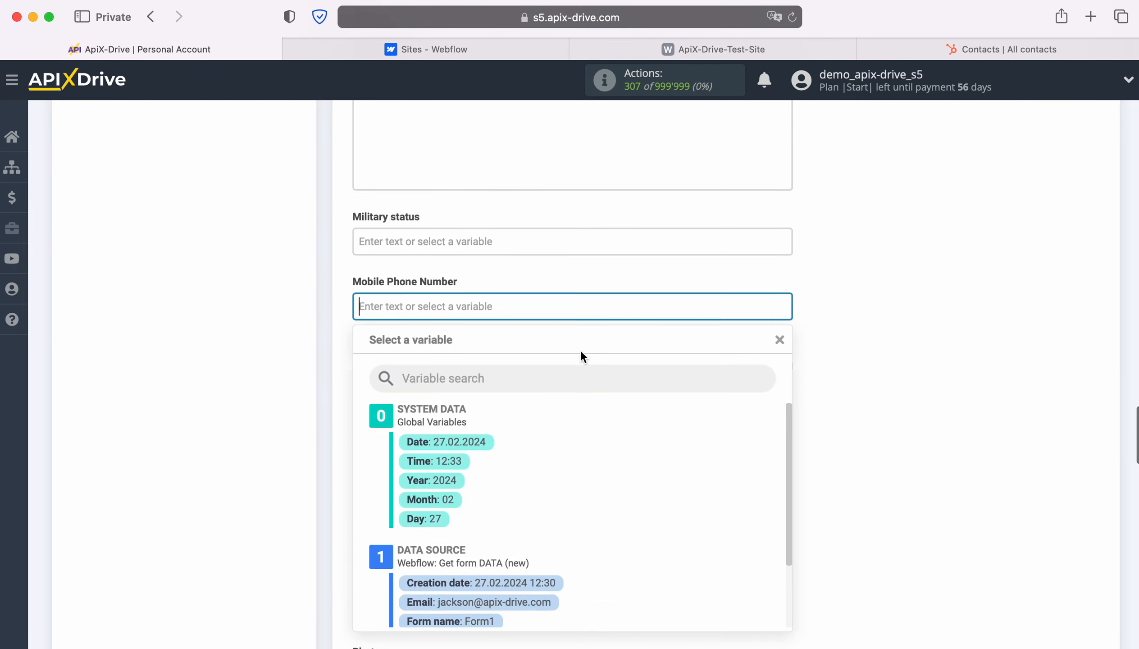
pyautogui.scroll(-5, 655, 384)
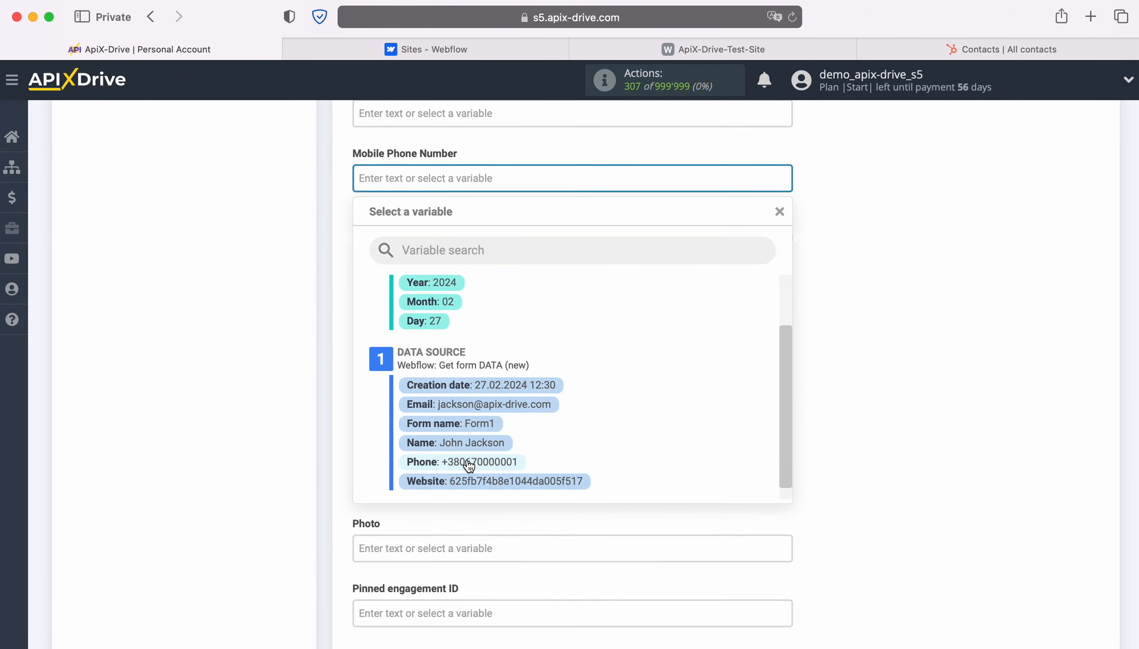
pyautogui.click(466, 461)
pyautogui.scroll(-3, 641, 422)
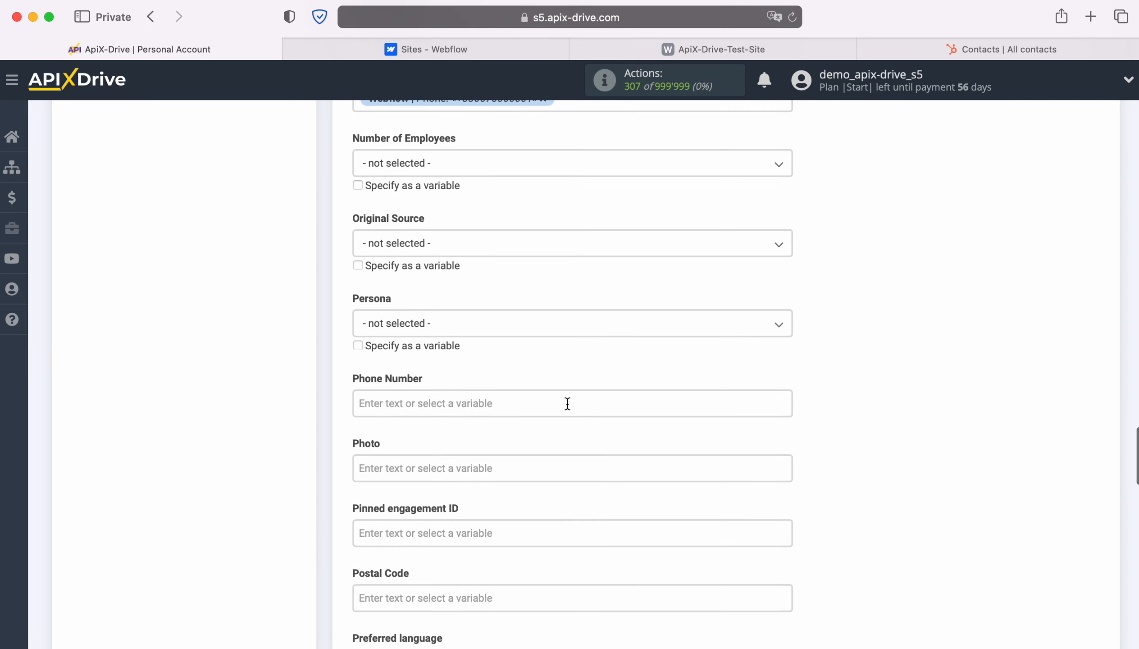
pyautogui.click(567, 401)
pyautogui.scroll(-2, 651, 418)
pyautogui.scroll(-2, 651, 422)
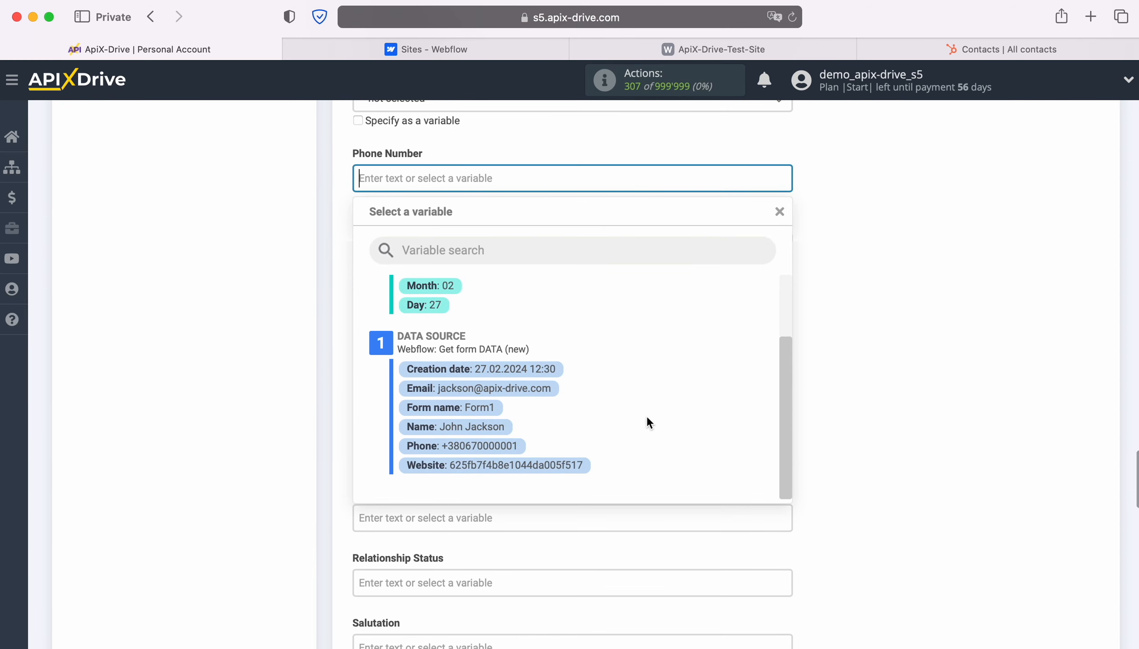
pyautogui.click(486, 450)
# Map Work email to the Webflow form's Email variable
pyautogui.scroll(-5, 668, 420)
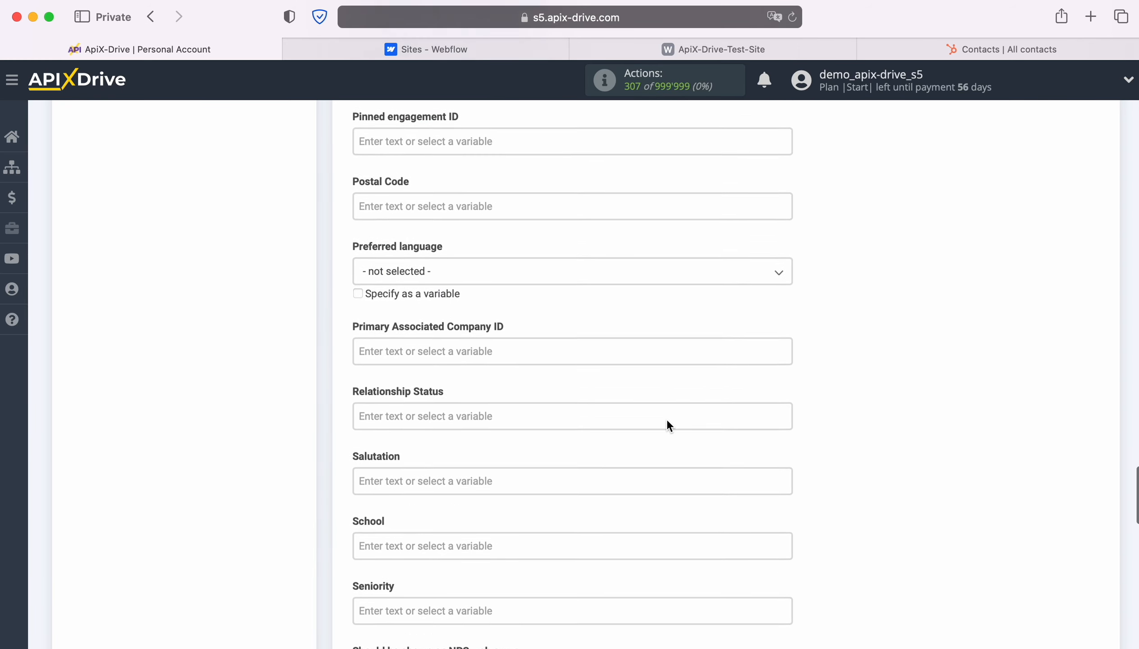
pyautogui.scroll(-5, 667, 422)
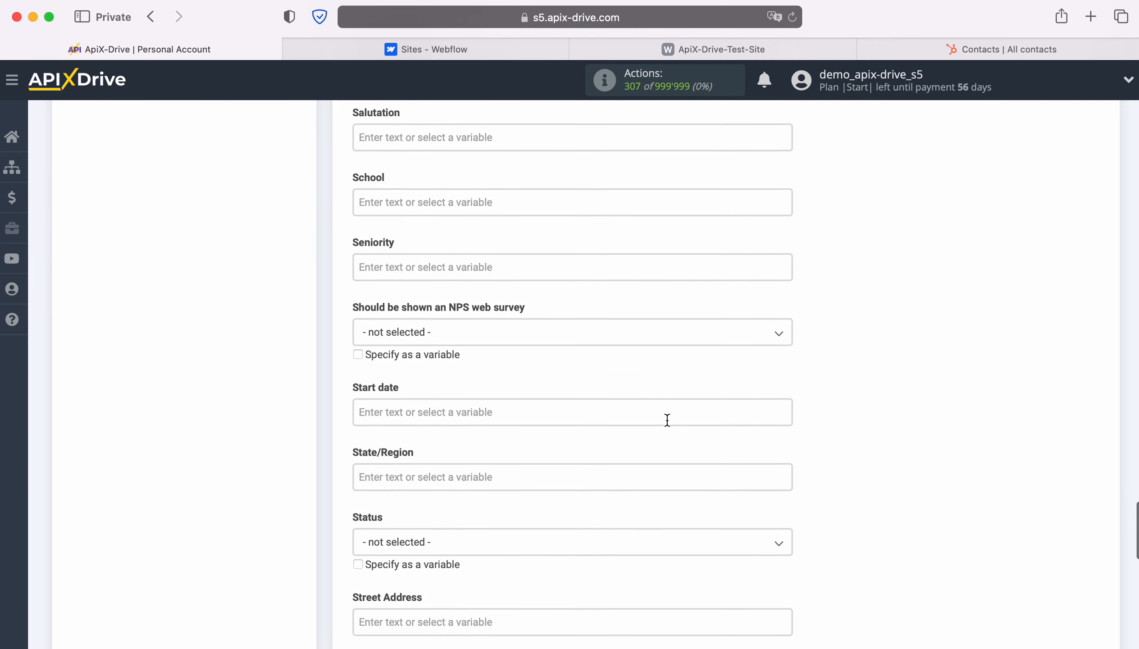
pyautogui.scroll(-4, 667, 421)
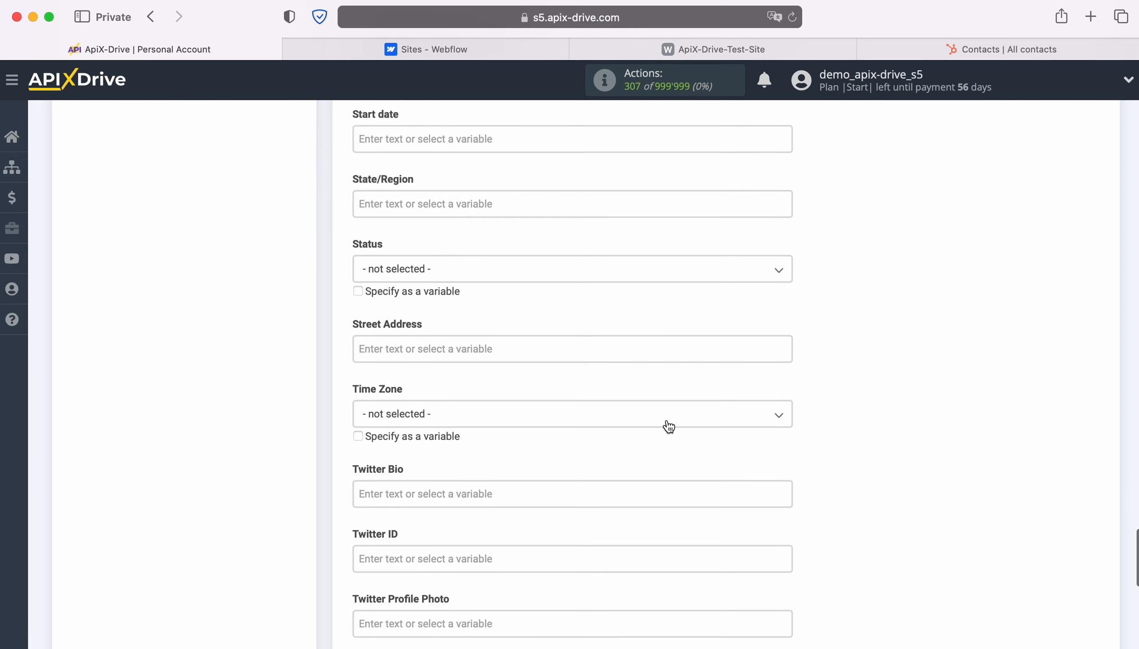
pyautogui.scroll(-1, 667, 425)
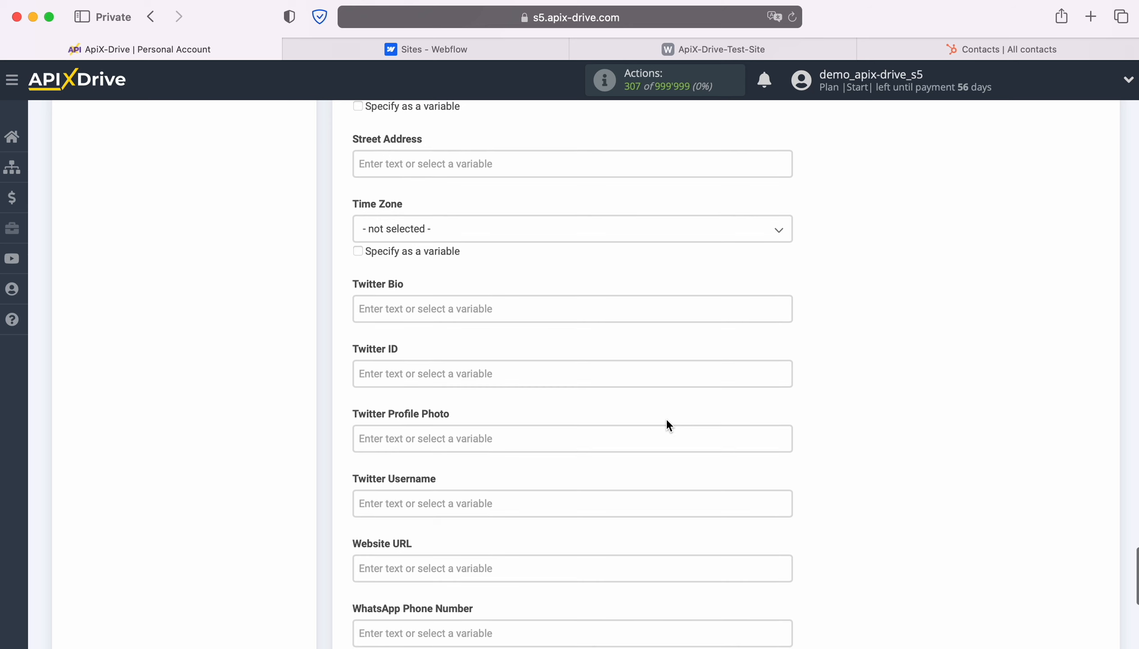
pyautogui.scroll(-2, 667, 425)
pyautogui.scroll(-1, 667, 424)
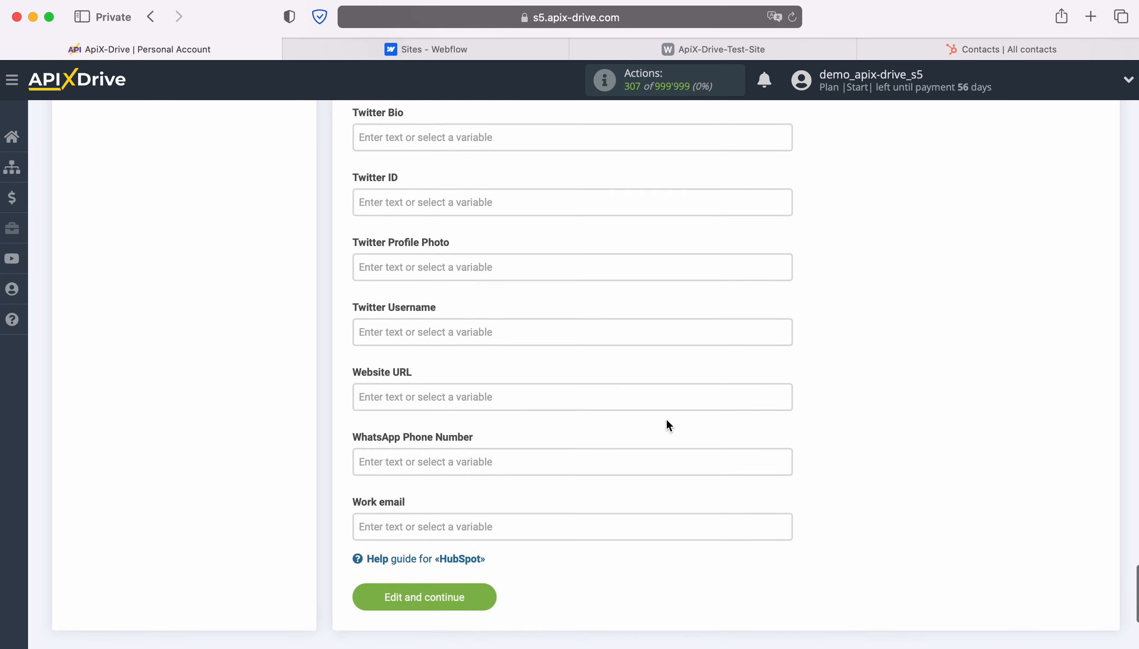
pyautogui.click(538, 522)
pyautogui.scroll(-2, 679, 415)
pyautogui.click(545, 467)
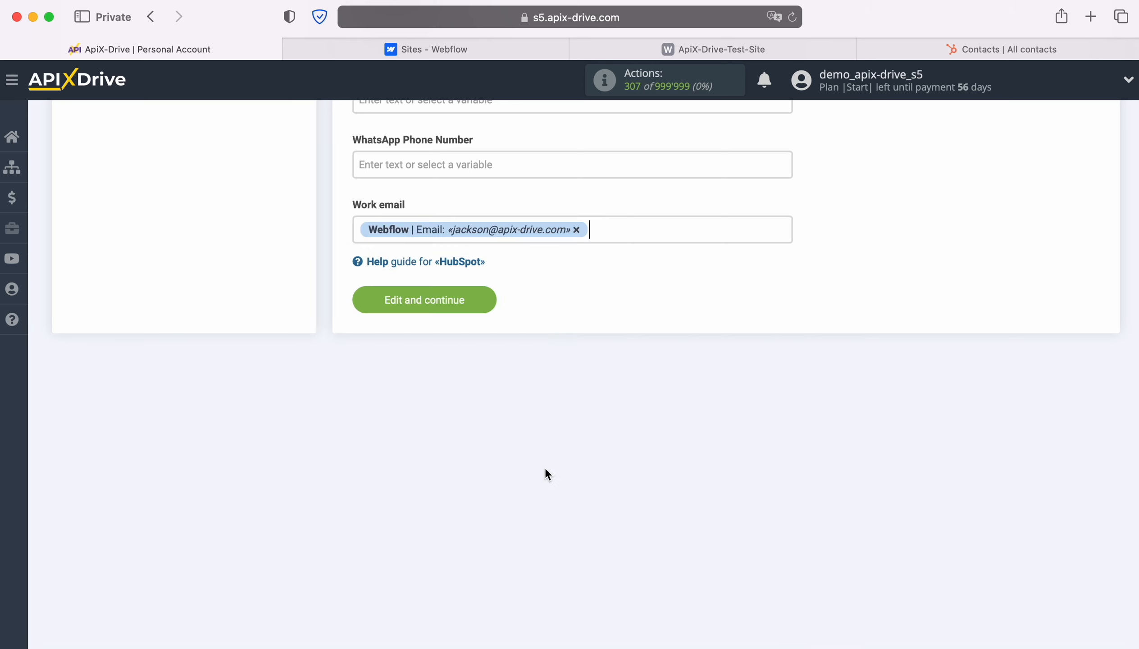
# Save the HubSpot contact field mapping, review the preview, and send the test contact to HubSpot
pyautogui.click(483, 299)
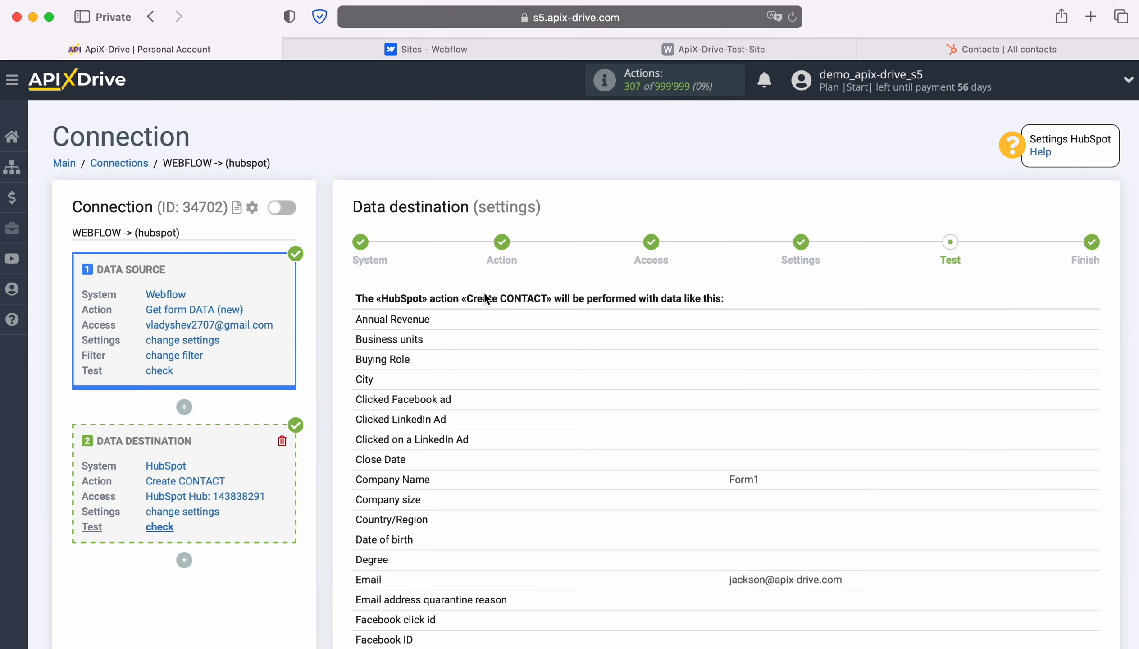
pyautogui.scroll(-5, 1076, 374)
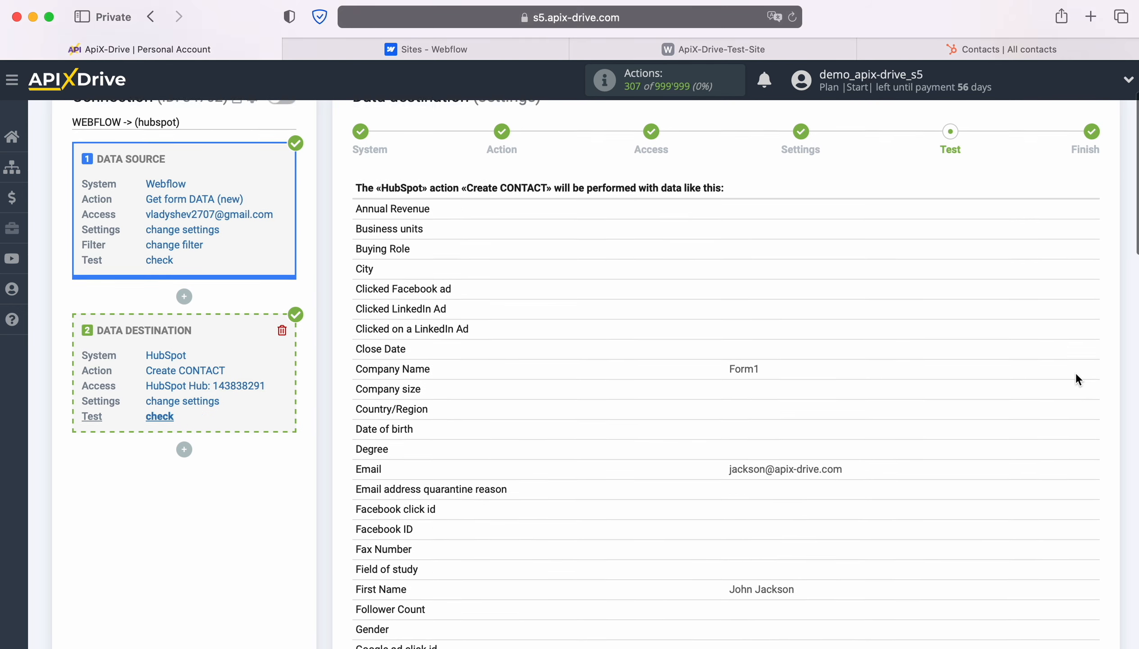
pyautogui.scroll(-3, 1076, 375)
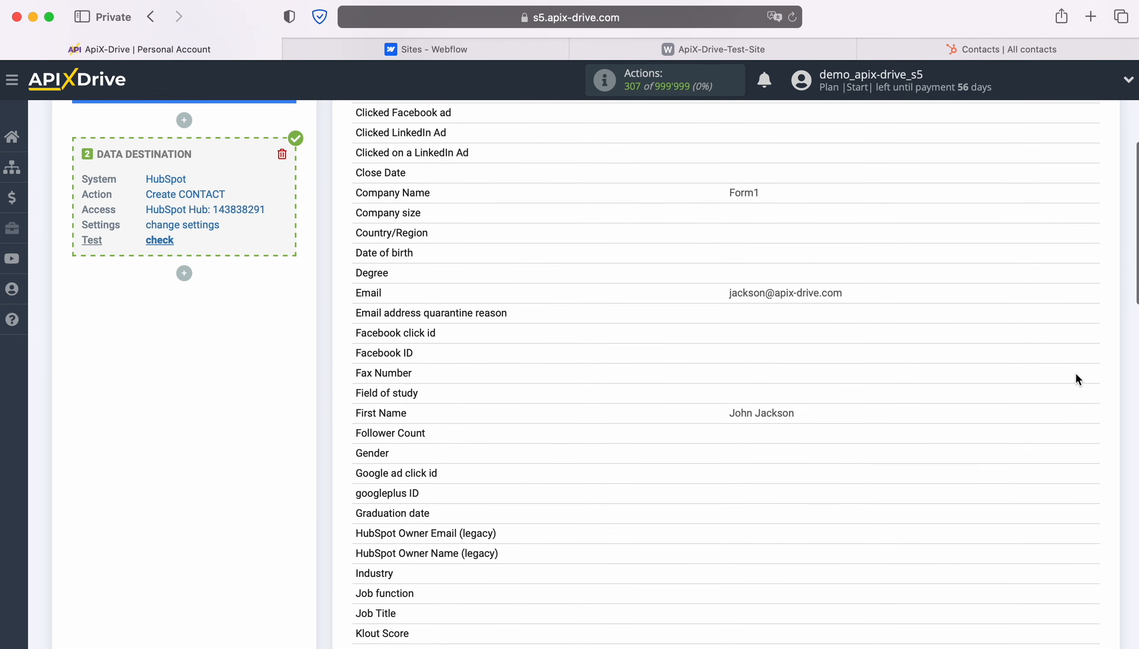
pyautogui.scroll(-3, 1076, 378)
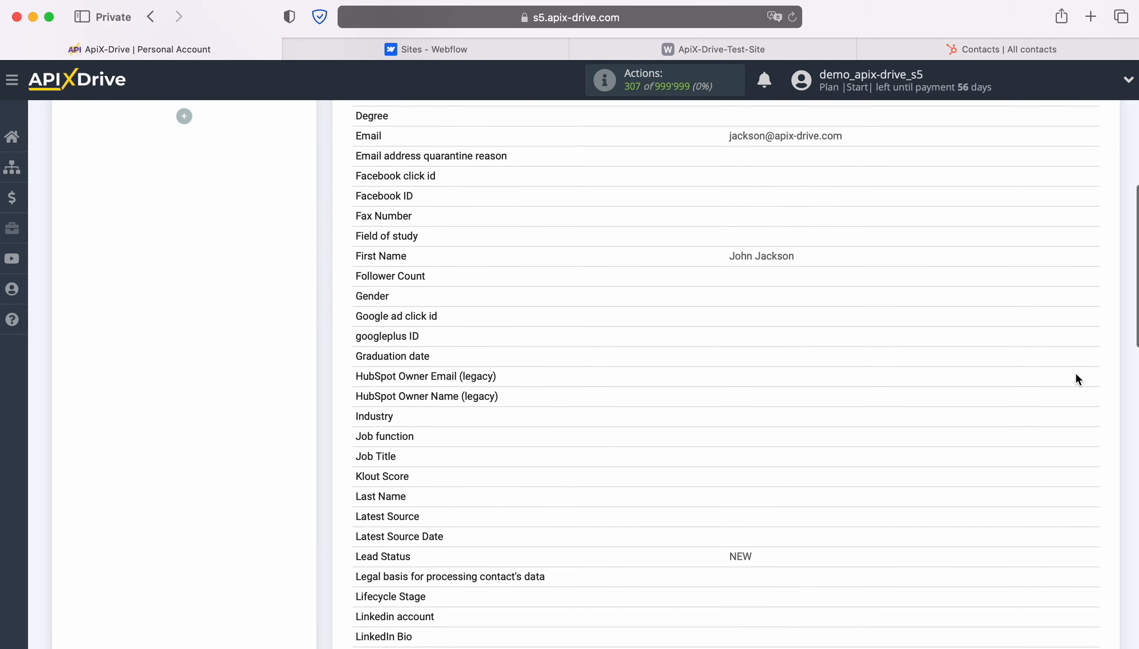
pyautogui.scroll(-4, 1076, 379)
pyautogui.scroll(-7, 1076, 379)
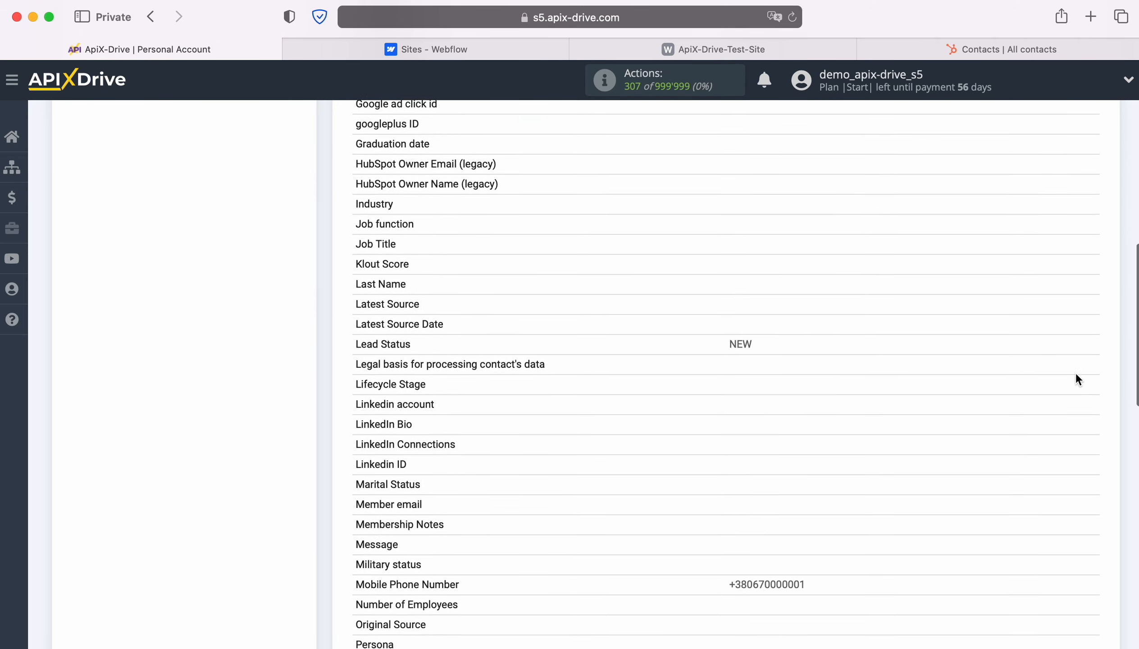
pyautogui.scroll(-11, 1076, 378)
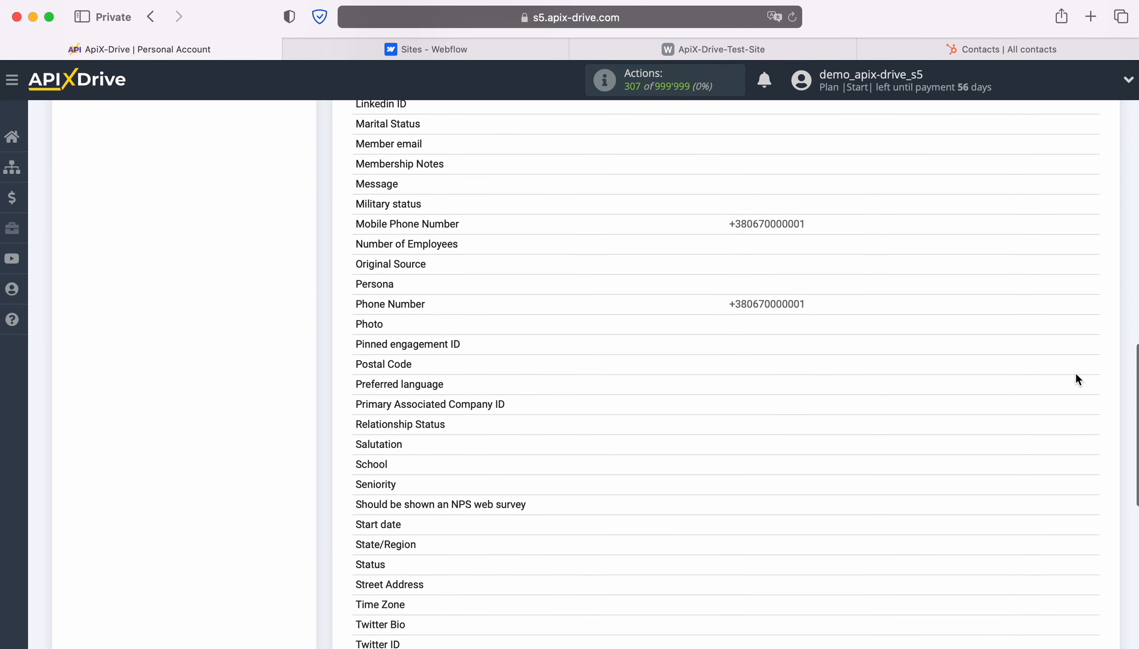
pyautogui.scroll(-2, 1077, 378)
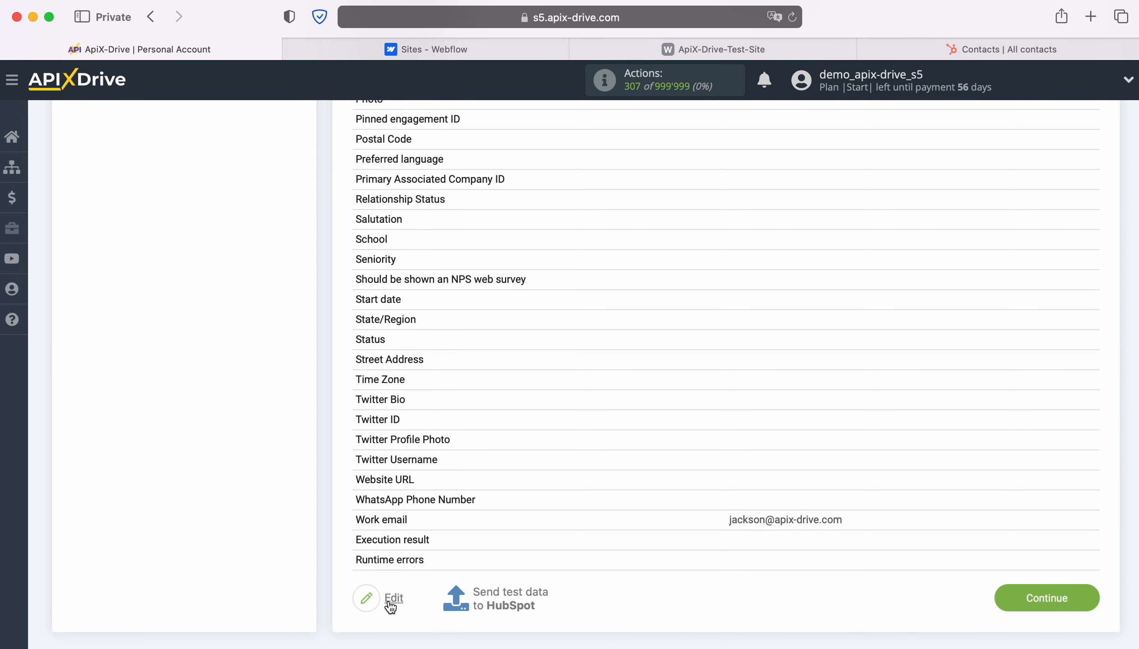
pyautogui.click(510, 590)
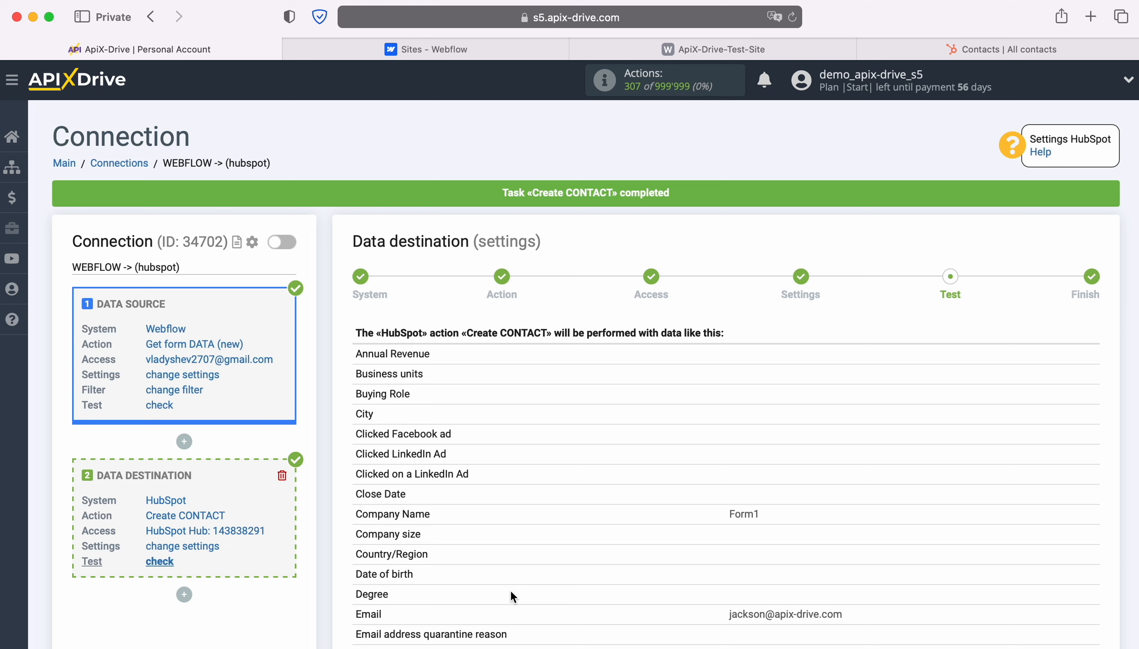
# Verify the new HubSpot contact with company Form1, email and phone, then return to ApiX-Drive
pyautogui.click(956, 46)
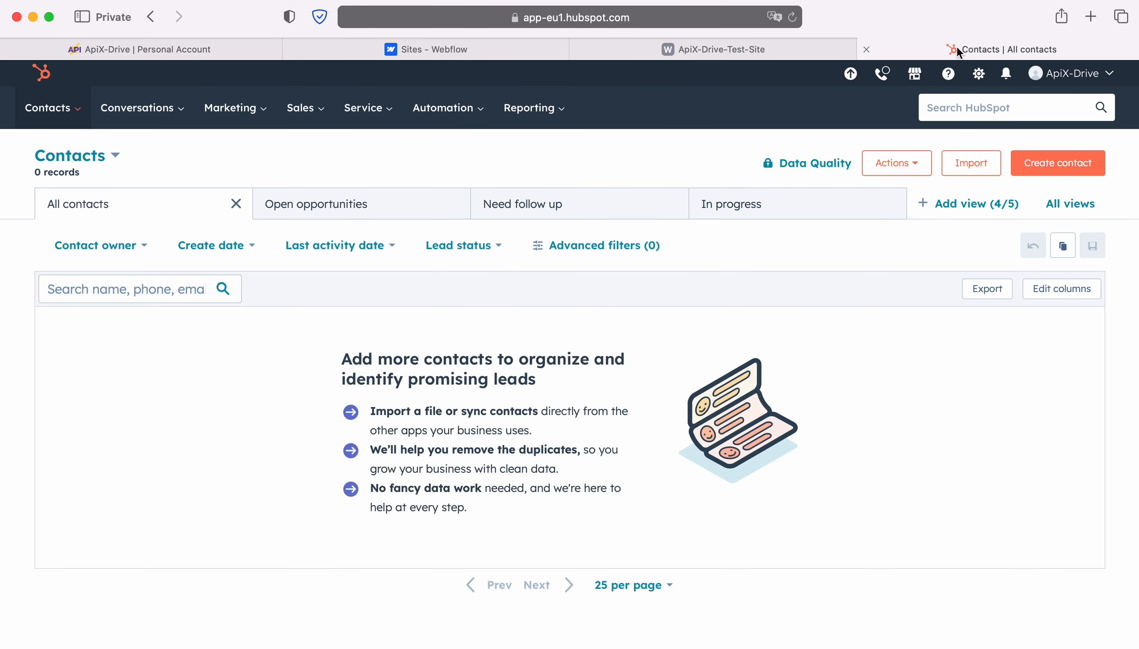
pyautogui.click(170, 357)
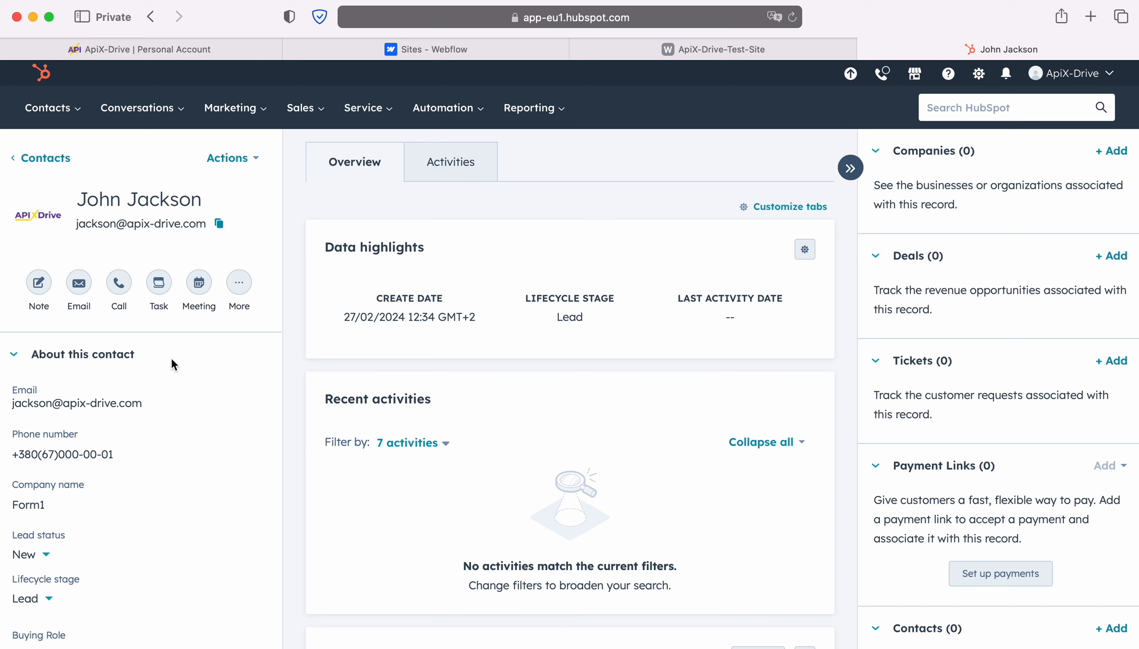
pyautogui.click(86, 49)
# Finish the HubSpot destination setup and enable auto-update for the connection
pyautogui.scroll(-10, 995, 490)
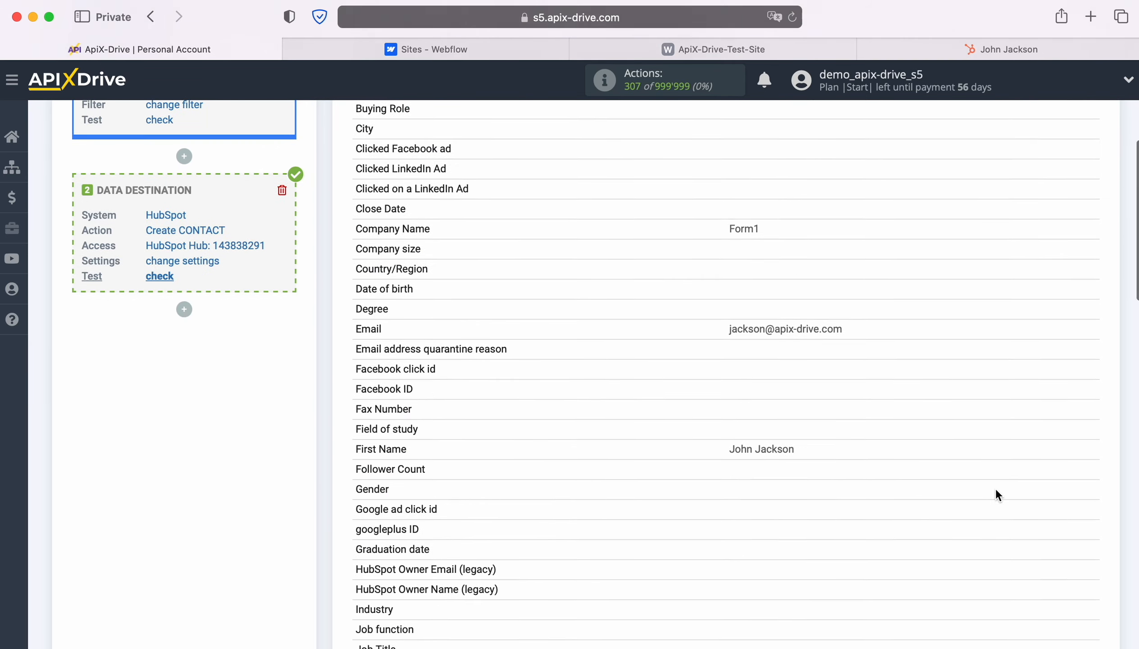
pyautogui.scroll(-15, 998, 495)
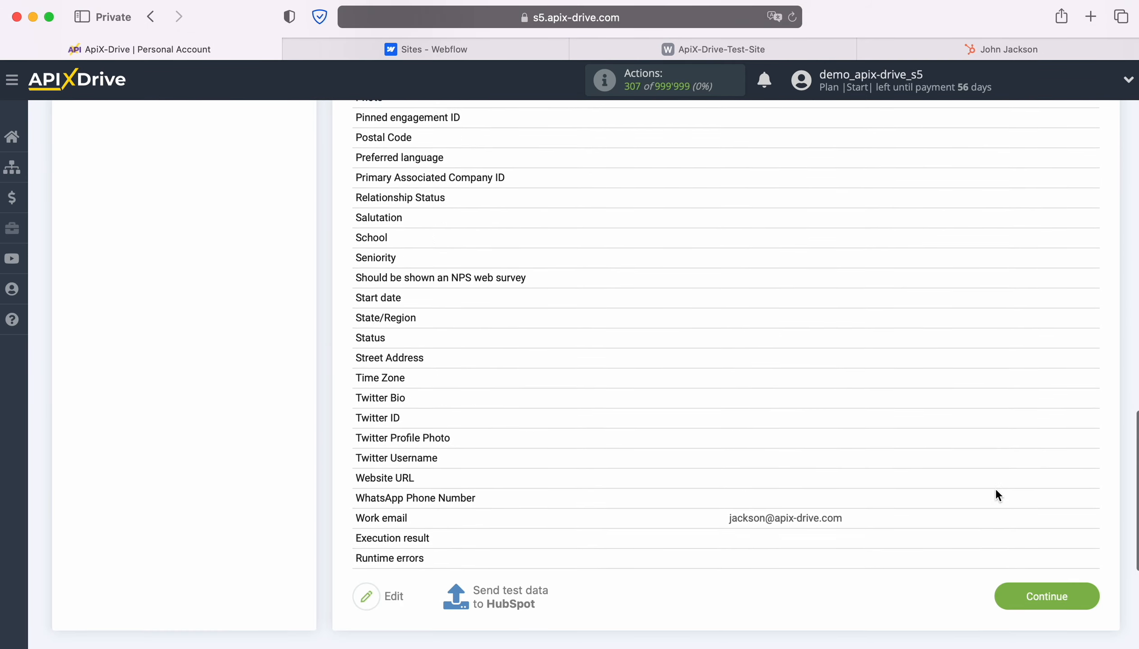
pyautogui.click(1079, 568)
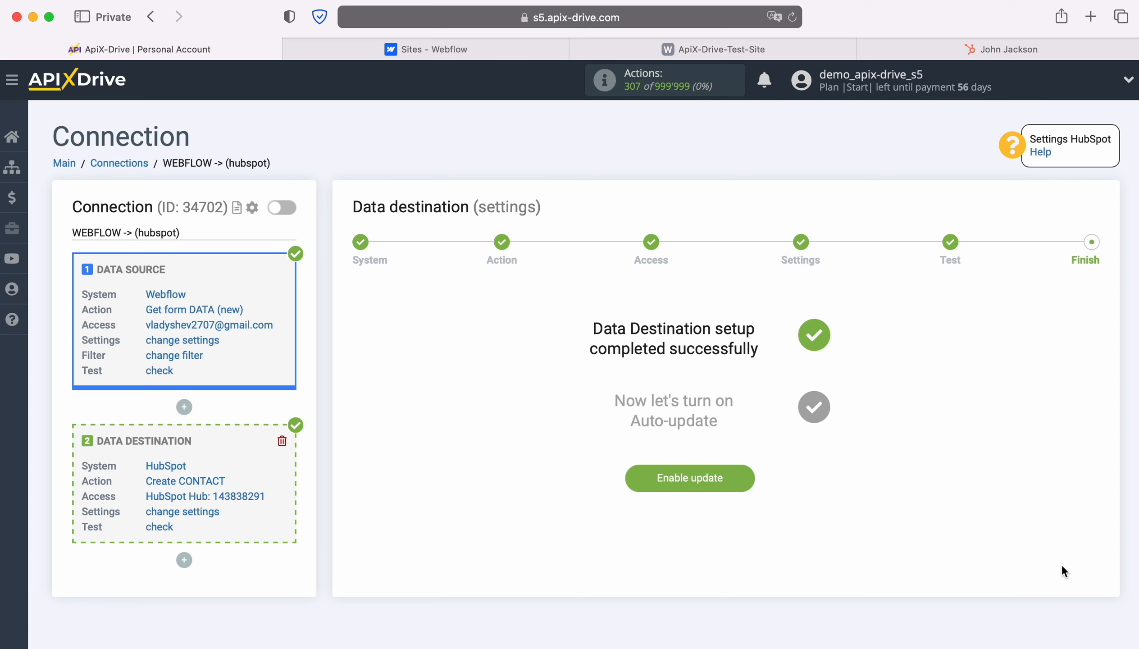
pyautogui.click(743, 471)
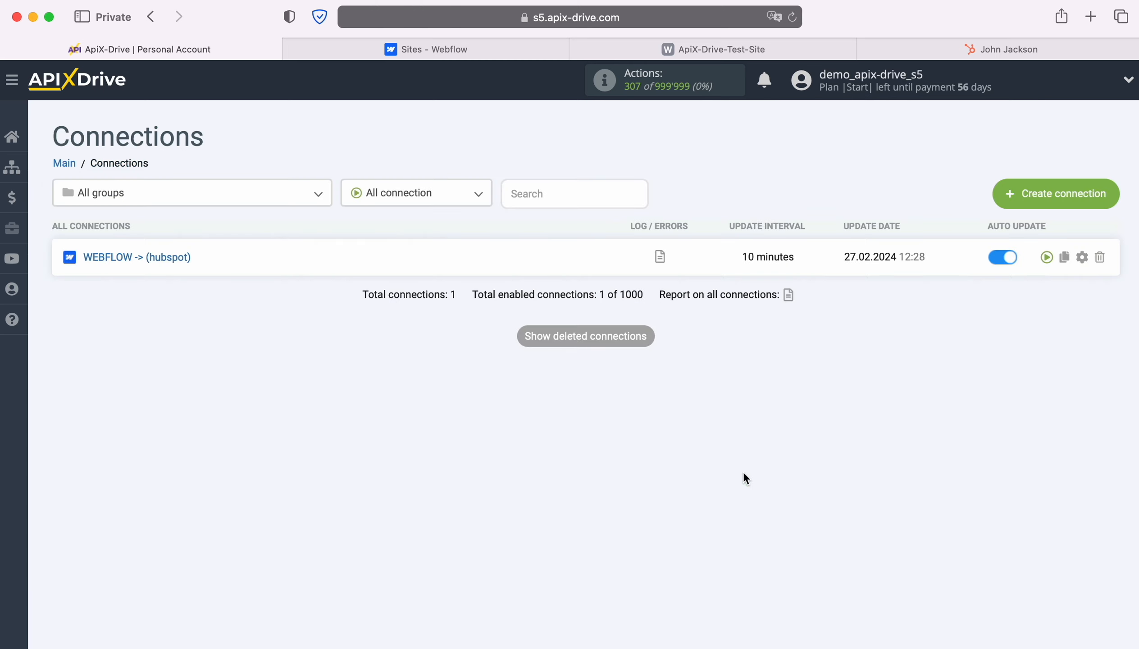
# Set the Webflow-to-HubSpot connection's update interval to 5 minutes and save
pyautogui.click(1080, 258)
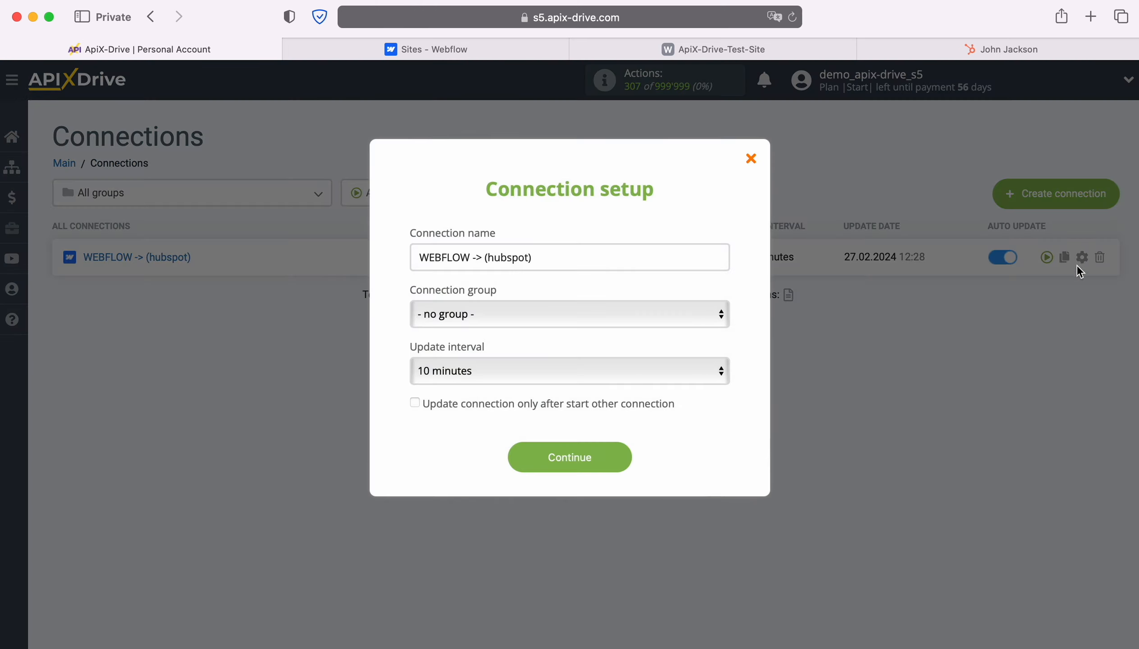
pyautogui.click(660, 368)
pyautogui.click(626, 348)
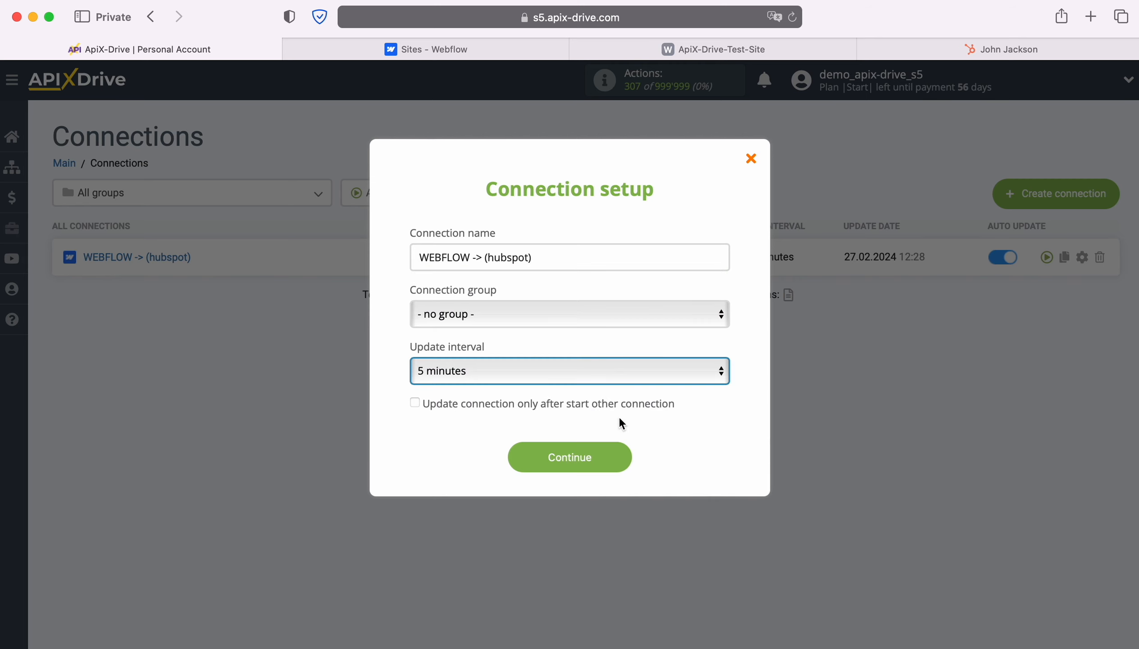
pyautogui.click(622, 456)
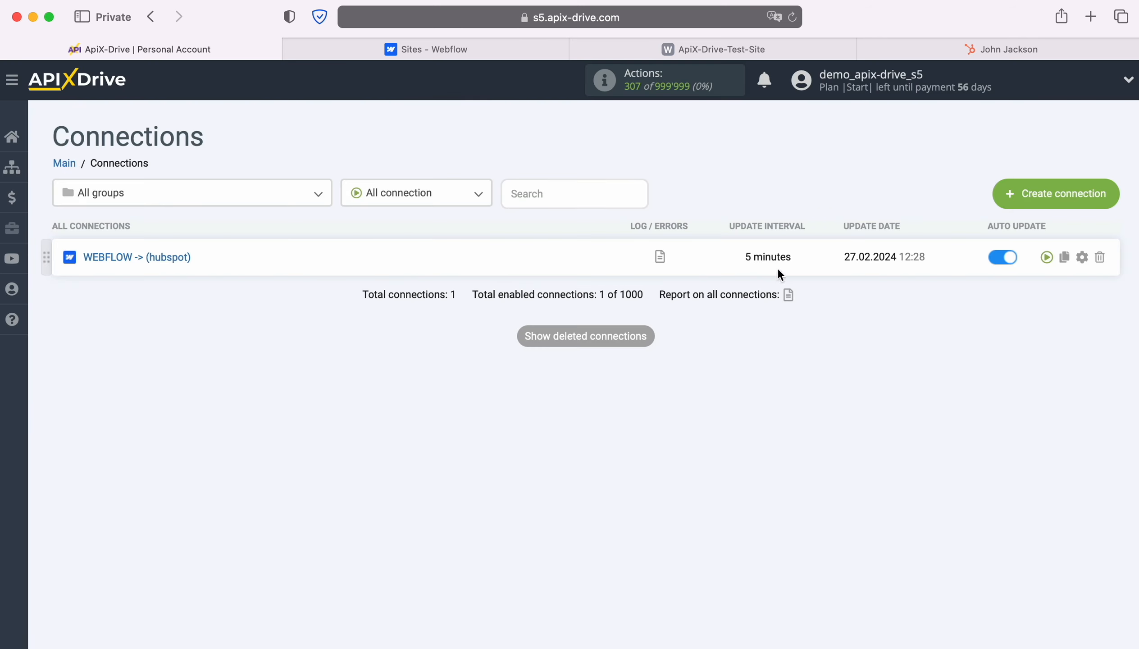